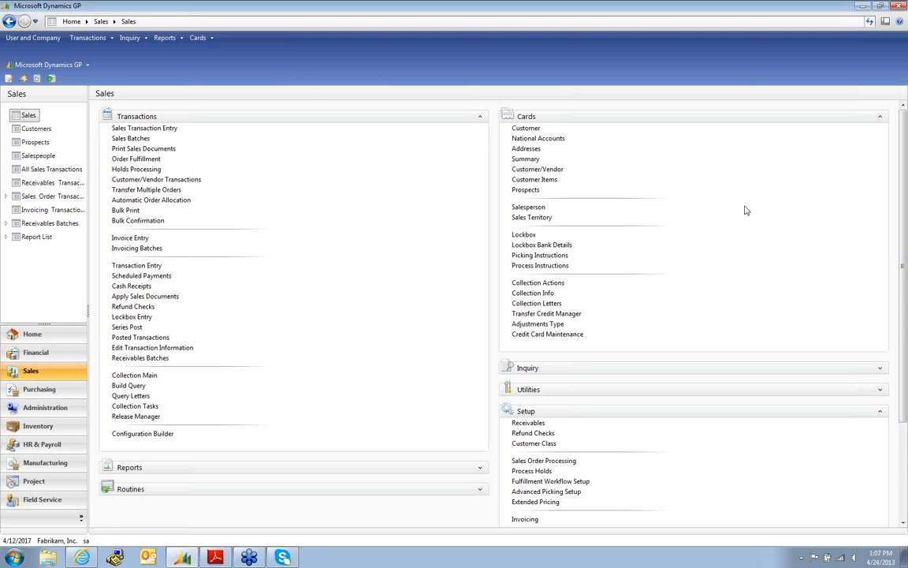
- Scroll the Sales area page down to the Setup section
left_click_drag(902, 406, 903, 407)
scroll(630, 473, "down", 3)
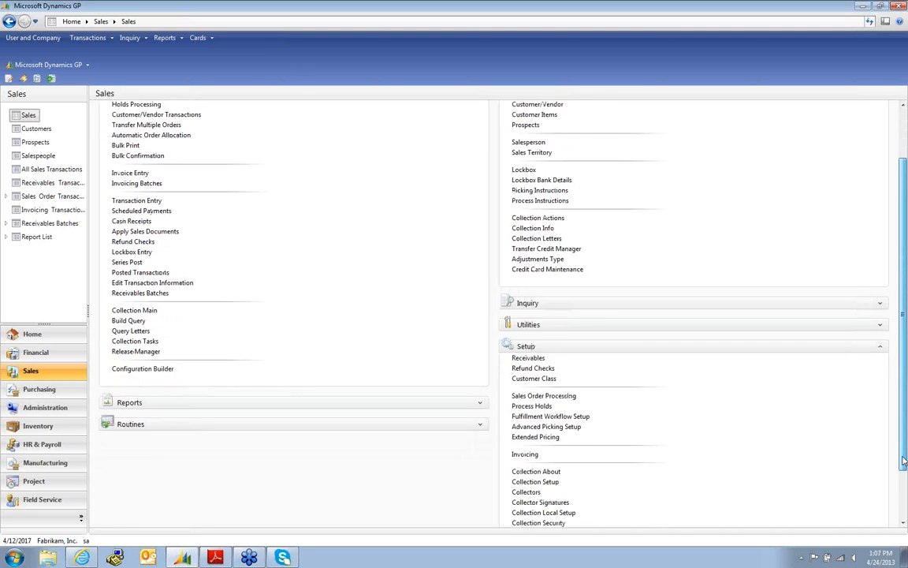
scroll(625, 480, "down", 2)
- Open Credit Card Payment Setup from the Sales setup links and move its window into place
left_click(552, 500)
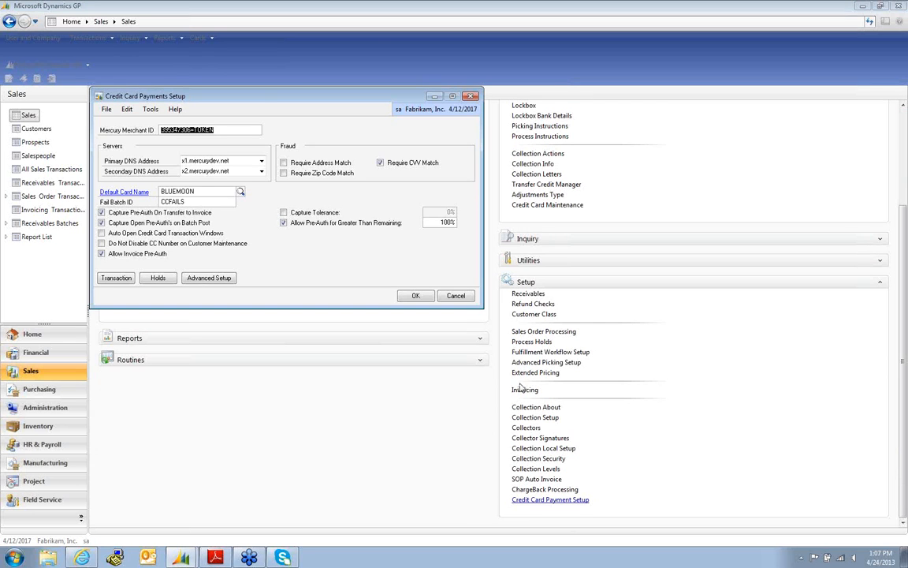
left_click_drag(264, 99, 314, 142)
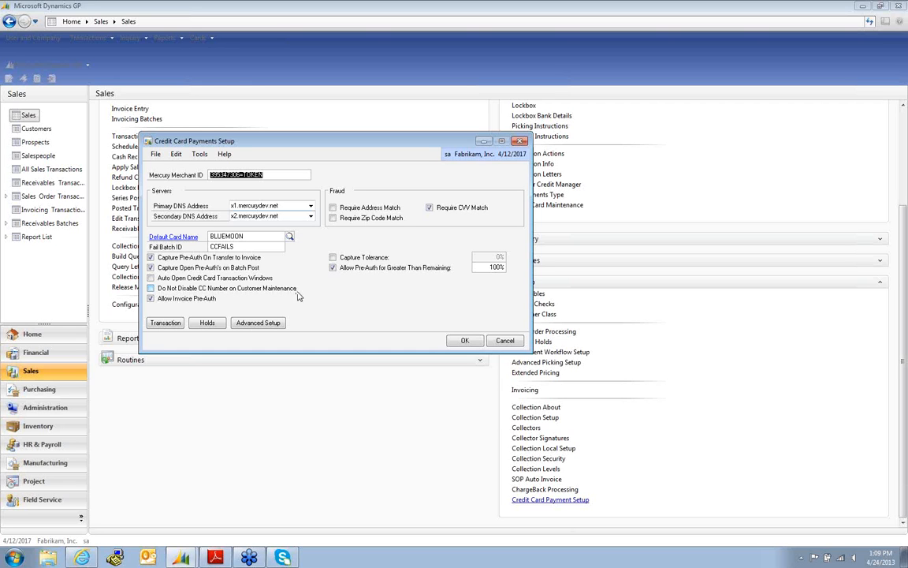
- Enable Allow Invoice Pre-Auth and Capture Tolerance, setting the tolerance to 5%
left_click(151, 297)
left_click(333, 257)
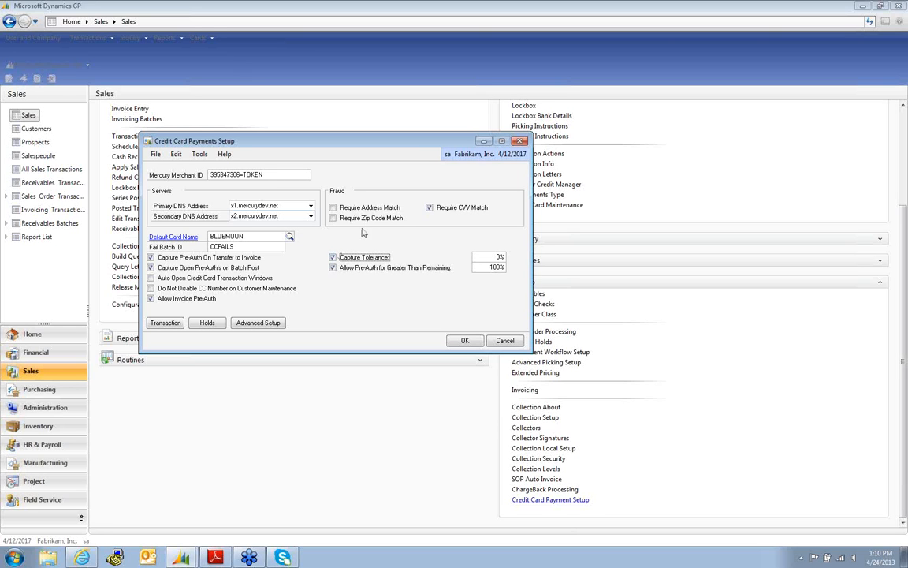
left_click(487, 256)
type("5")
left_click(167, 324)
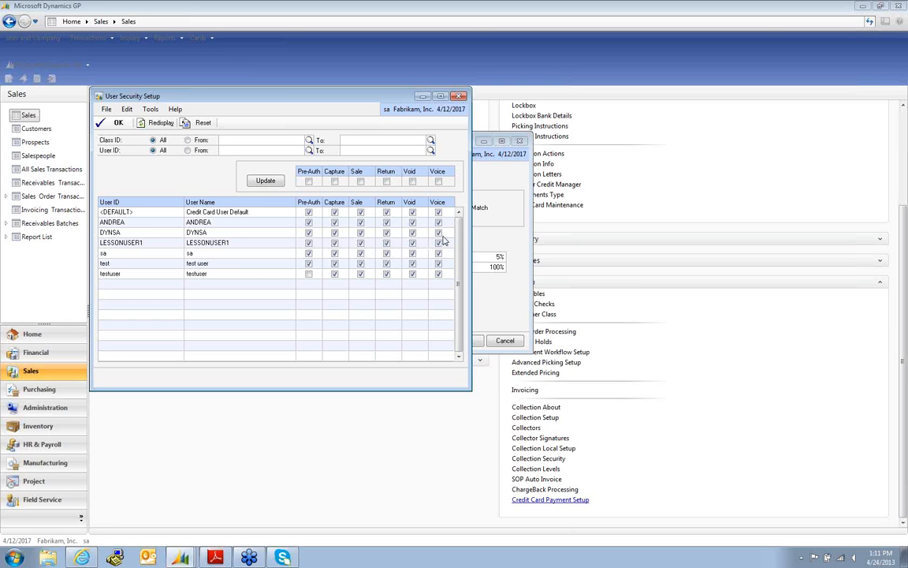
left_click(460, 97)
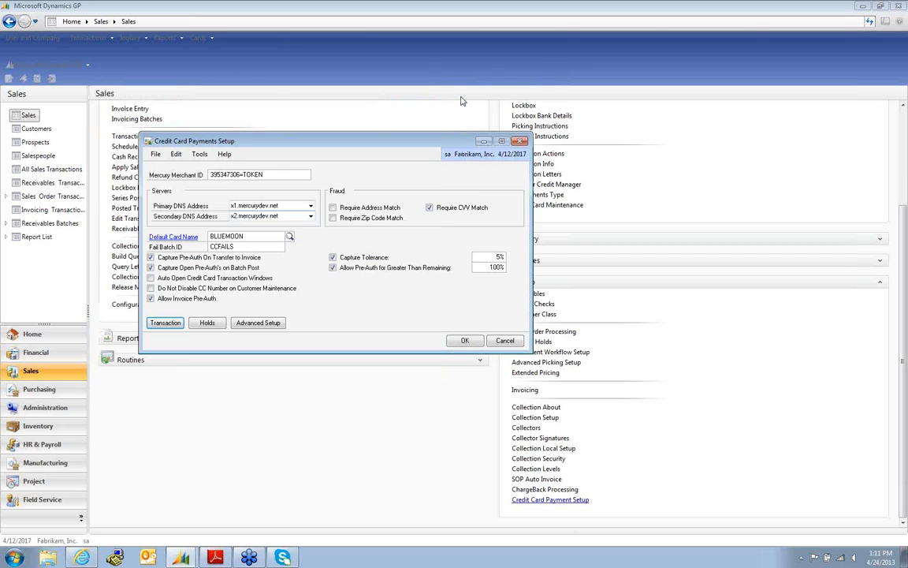
- Confirm the credit card hold codes, then save Credit Card Payments Setup with OK
left_click(207, 322)
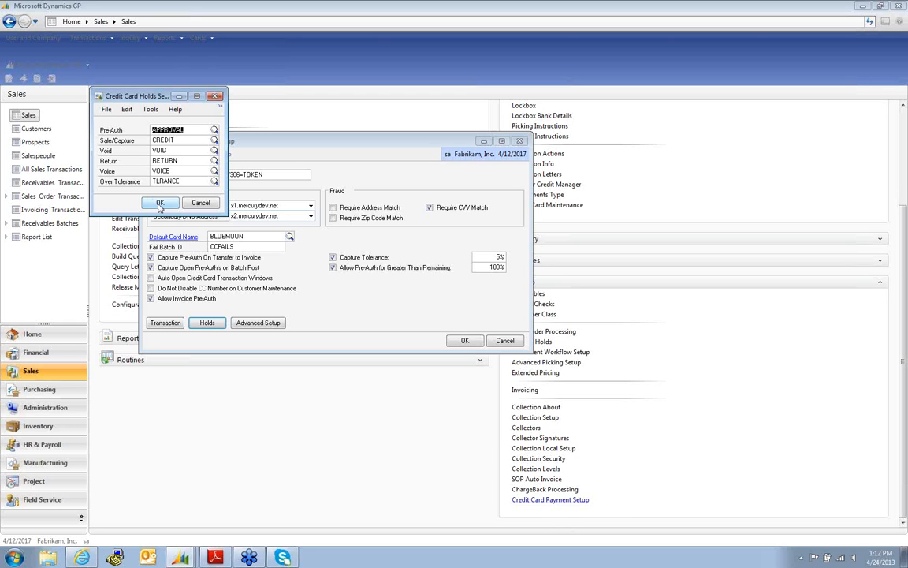
left_click(160, 204)
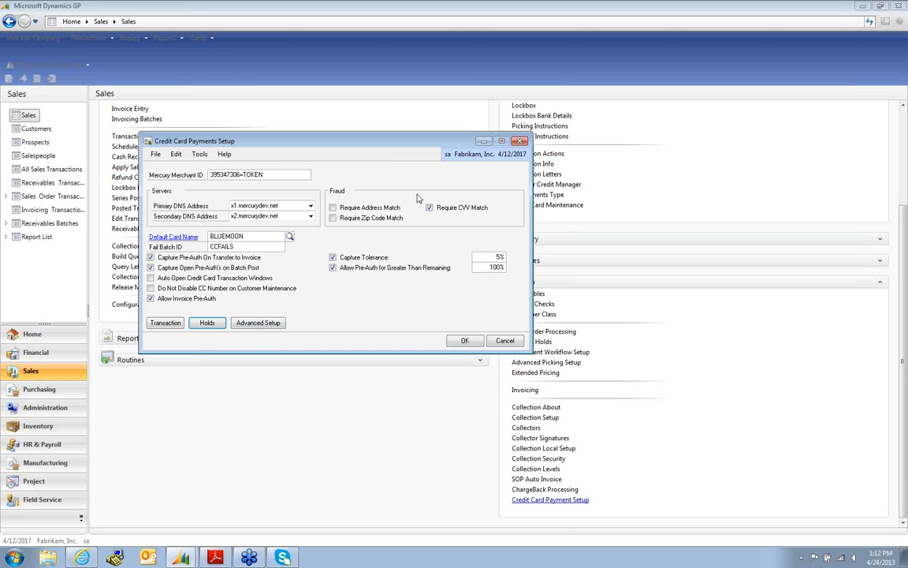
left_click(466, 341)
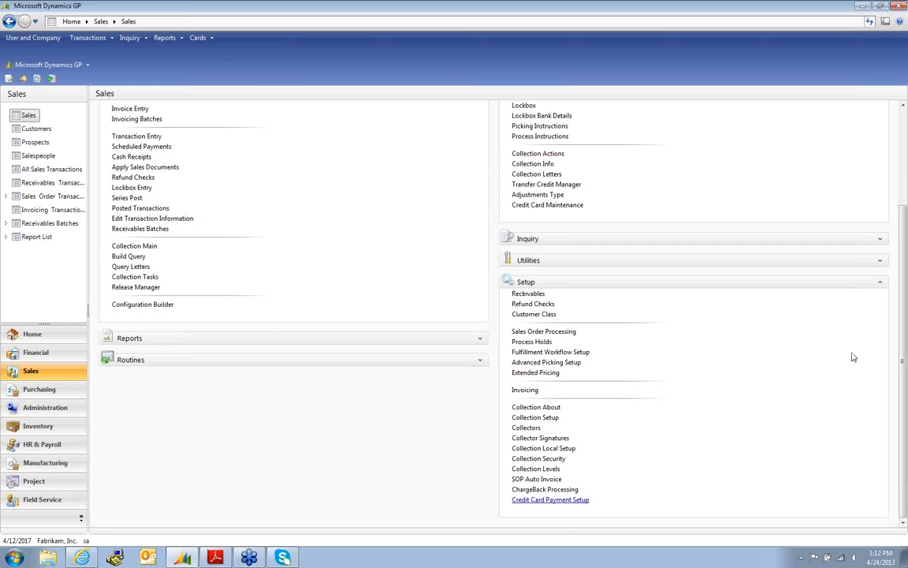
- Start a new sales order for customer Adam Park Resort
scroll(473, 236, "up", 3)
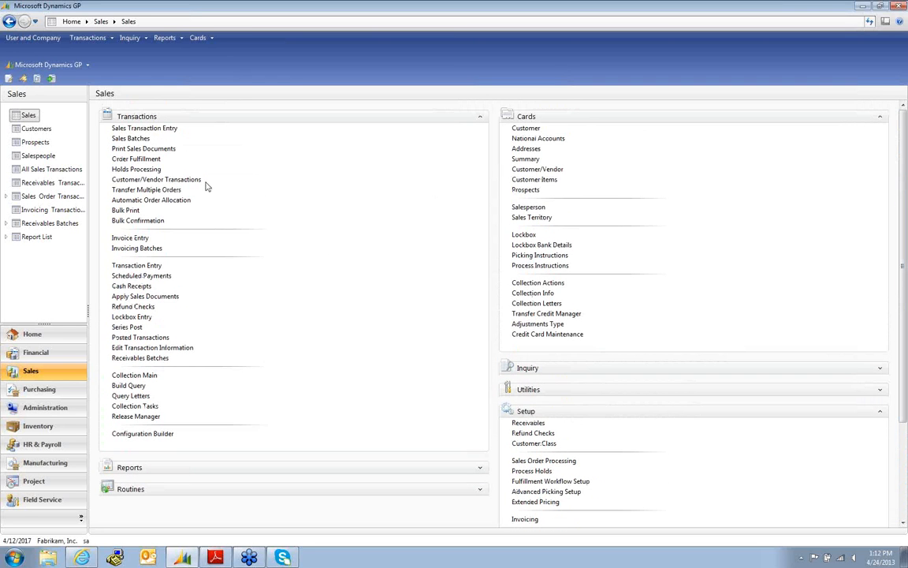
left_click(160, 129)
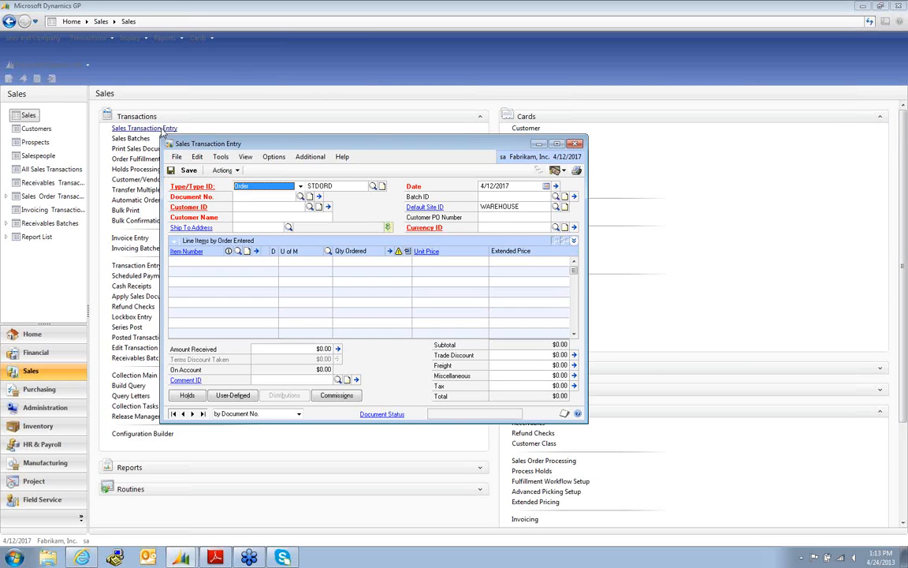
key("Tab")
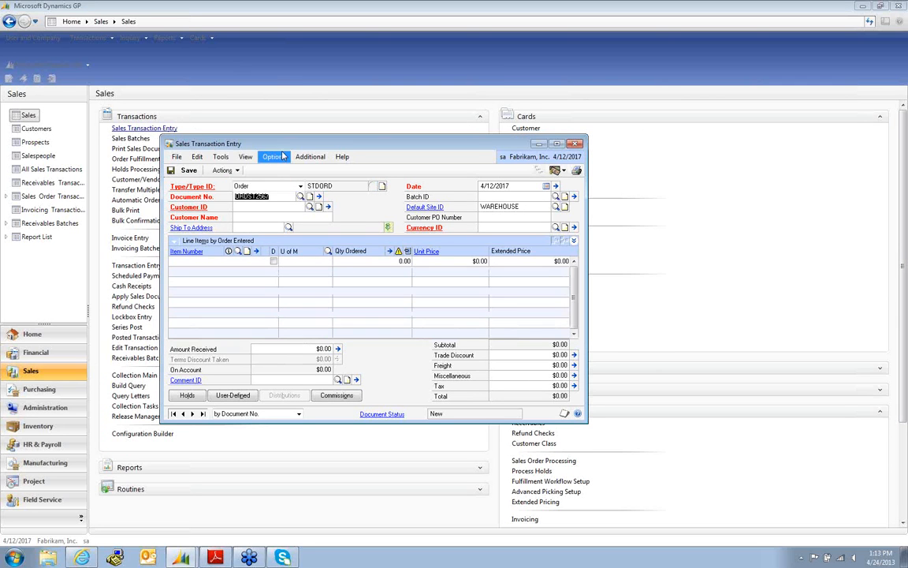
left_click_drag(272, 140, 201, 59)
key("Tab")
type("AD")
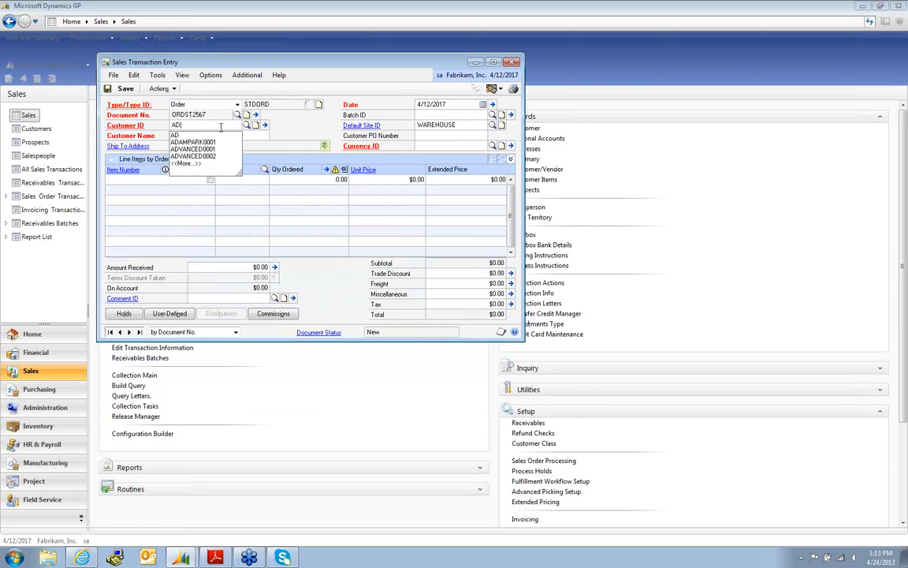
left_click(210, 143)
key("Tab")
key("Tab")
key("Tab")
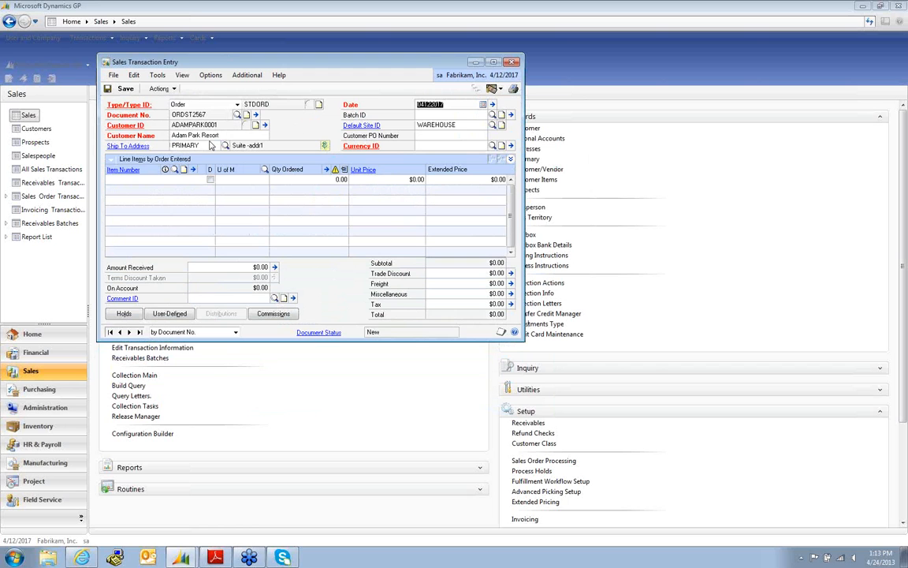
- In batch CCP, add 3 of ACCS-CRD-12WH without substitution, then open Credit Card Payment
key("Tab")
type("CCP")
key("Tab")
key("Tab")
key("Tab")
key("Tab")
type("ACC")
key("Tab")
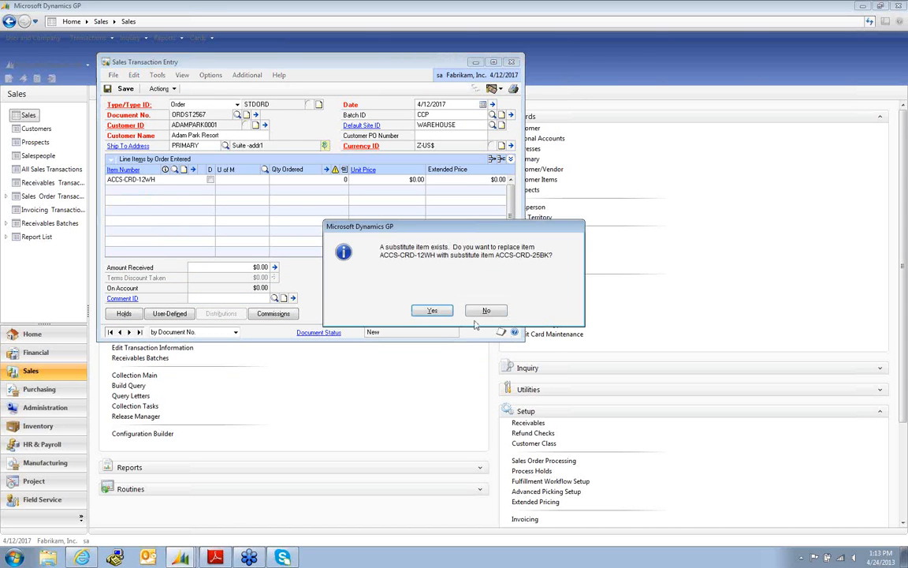
left_click(486, 310)
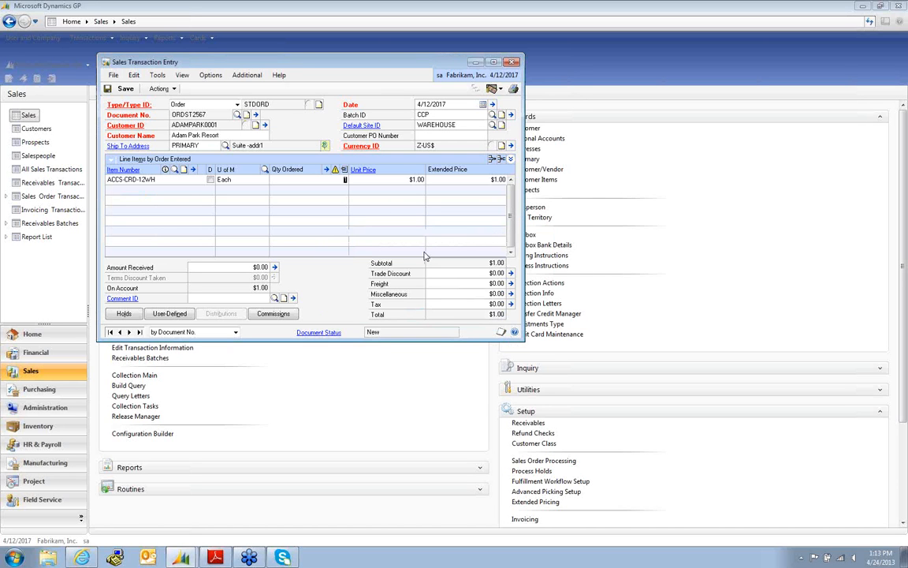
type("3")
key("Tab")
key("Tab")
key("Tab")
left_click(245, 77)
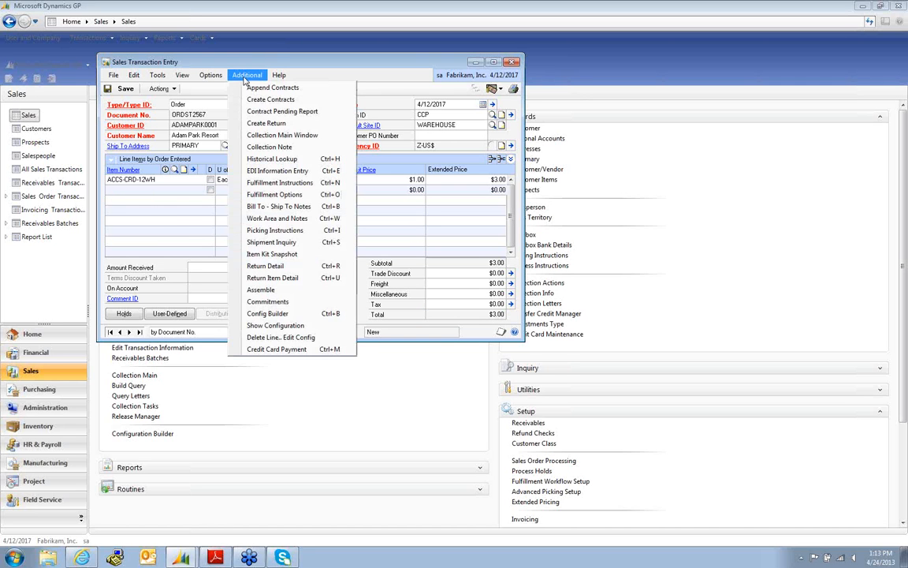
left_click(265, 349)
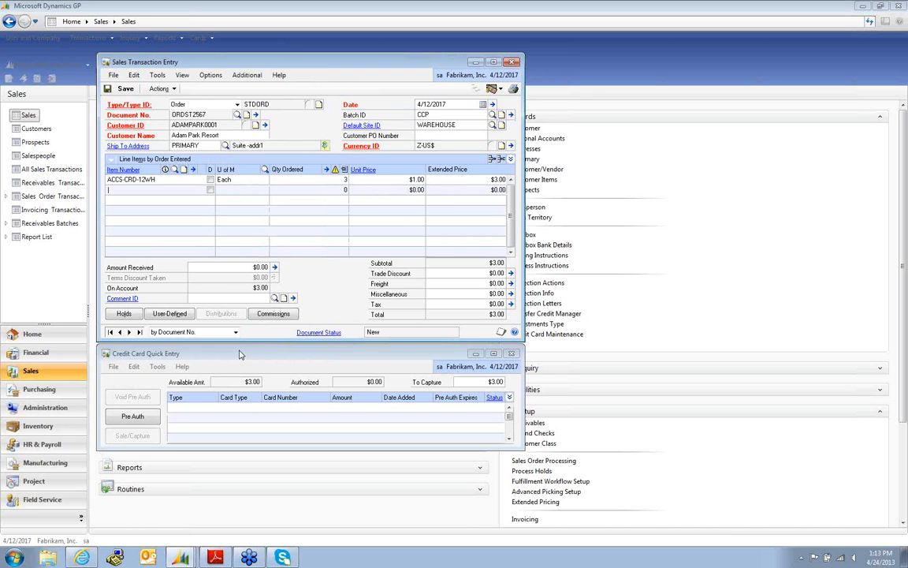
- Start a $3.00 pre-authorization for order ORDST2567 and choose to add a new card
left_click(133, 418)
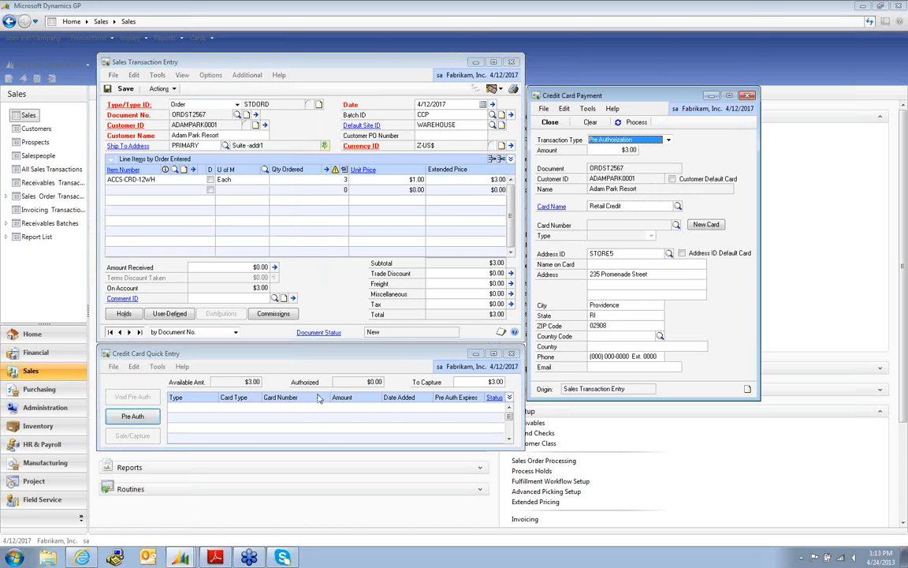
left_click(706, 225)
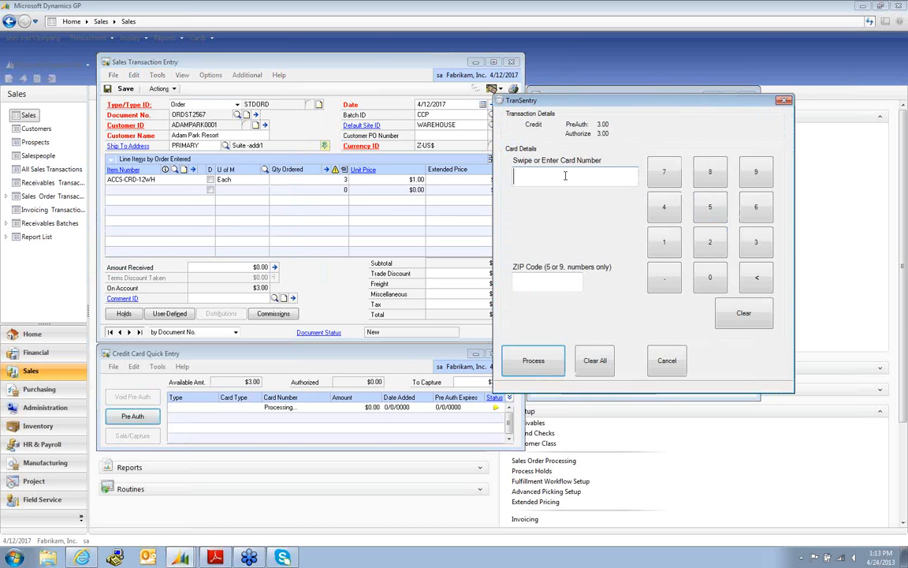
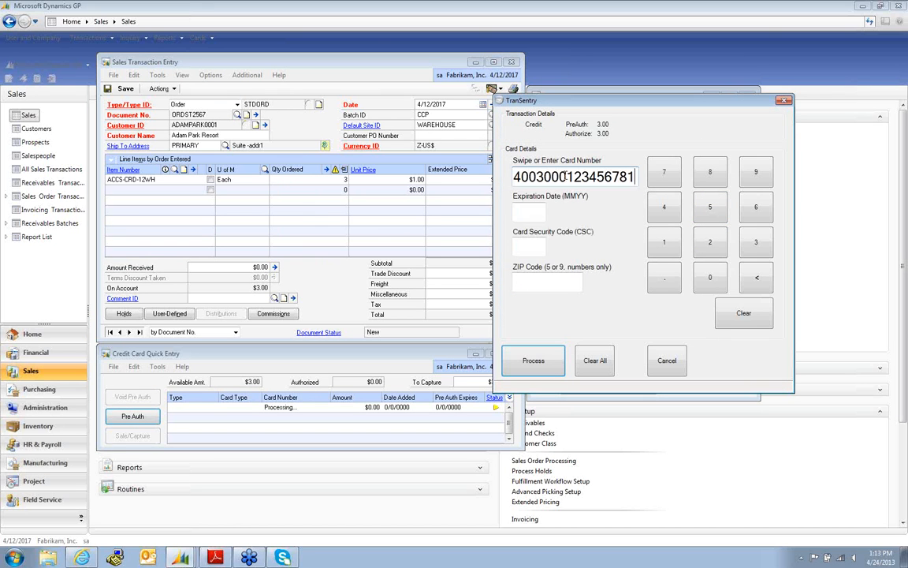
- Enter the card number, expiry date, security code and ZIP, then process the $3.00 pre-authorization
left_click(546, 209)
type("0513")
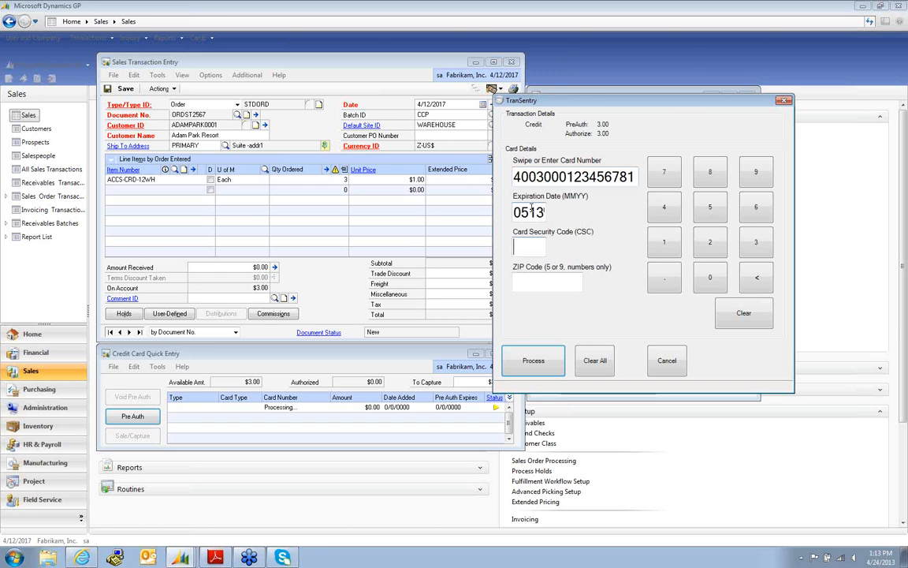
key("Tab")
type("125")
key("Tab")
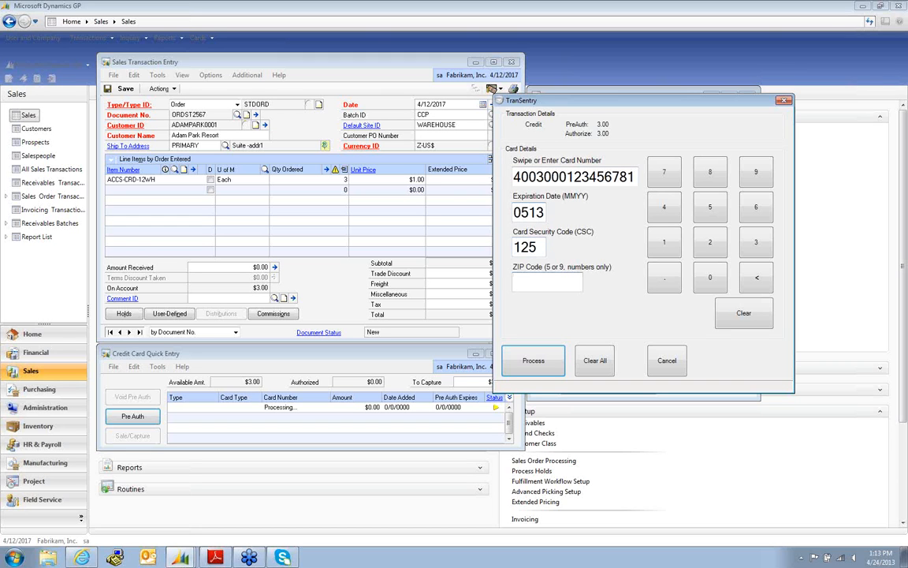
type("30329")
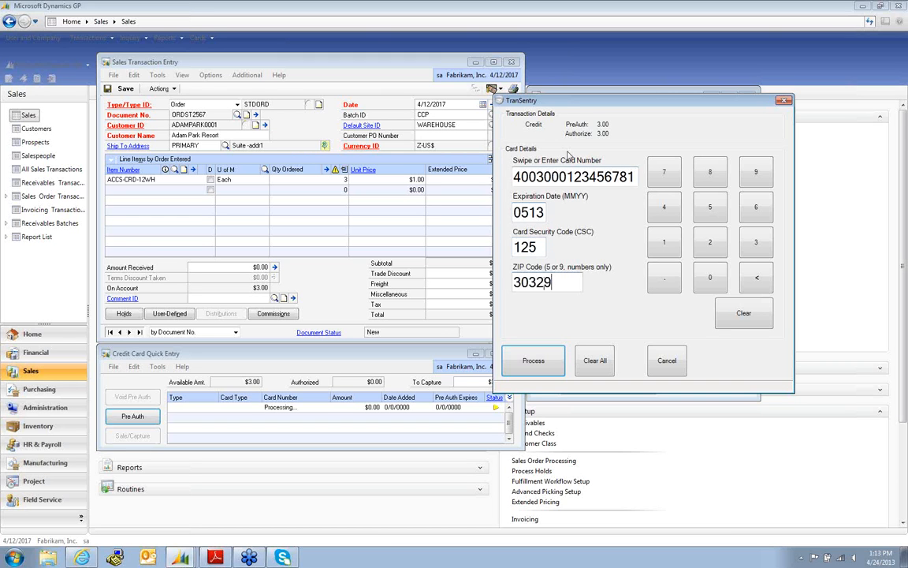
left_click(534, 360)
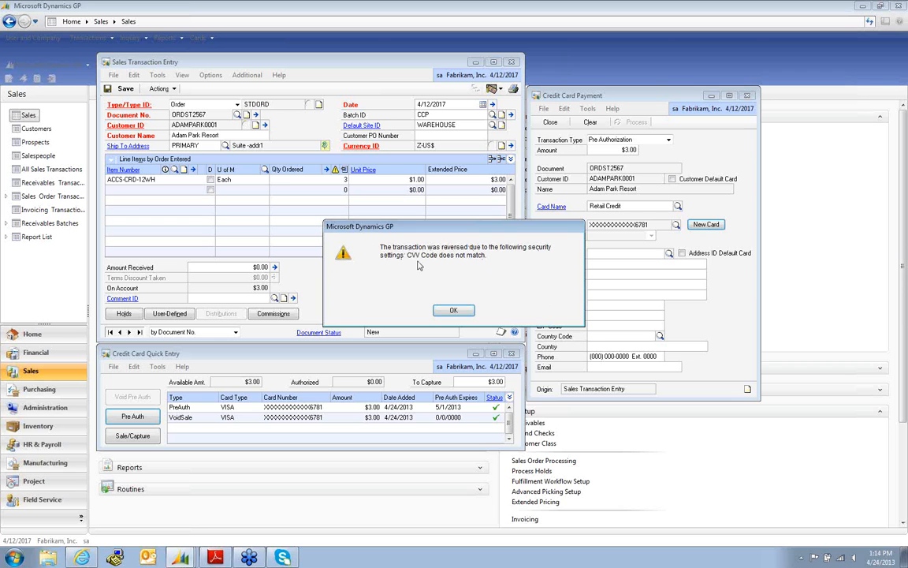
- Dismiss the 'CVV Code does not match' notice to return to the card payment
left_click(457, 310)
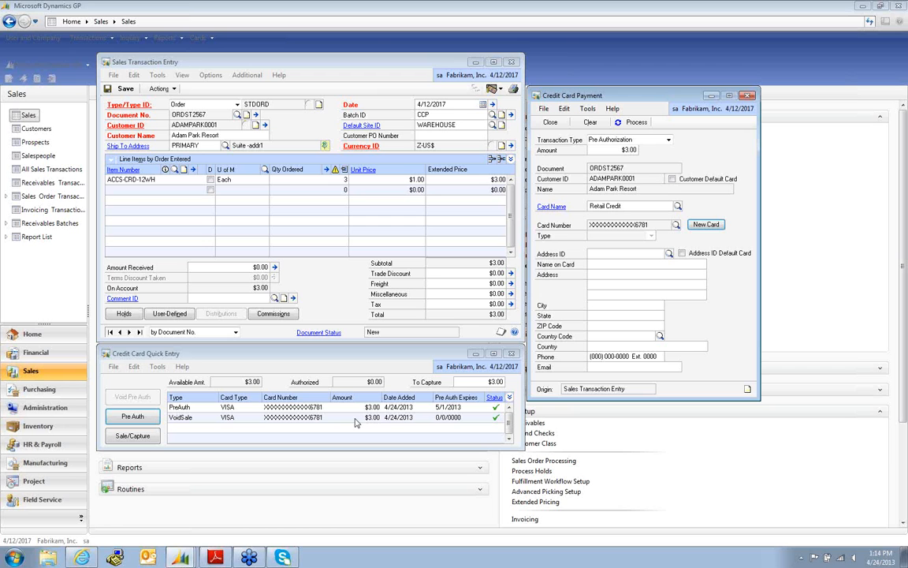
- Re-enter the card details in TranSentry and process a successful $3.00 pre-authorization
left_click(706, 226)
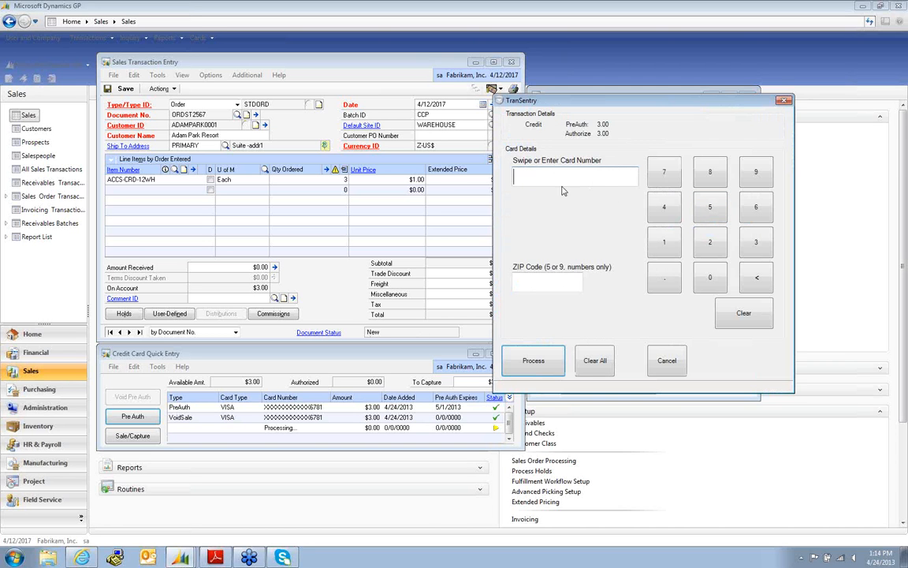
type("40030001234567810513")
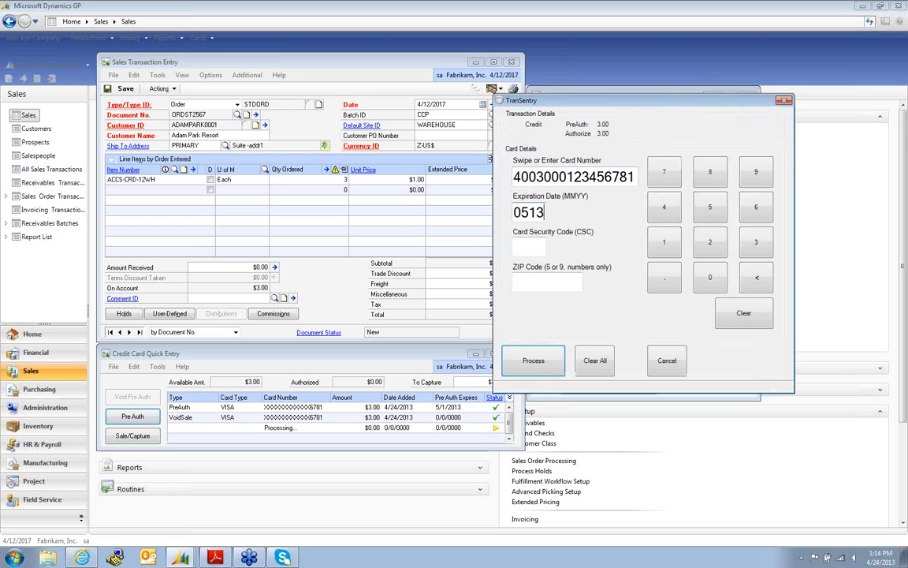
type("12330329")
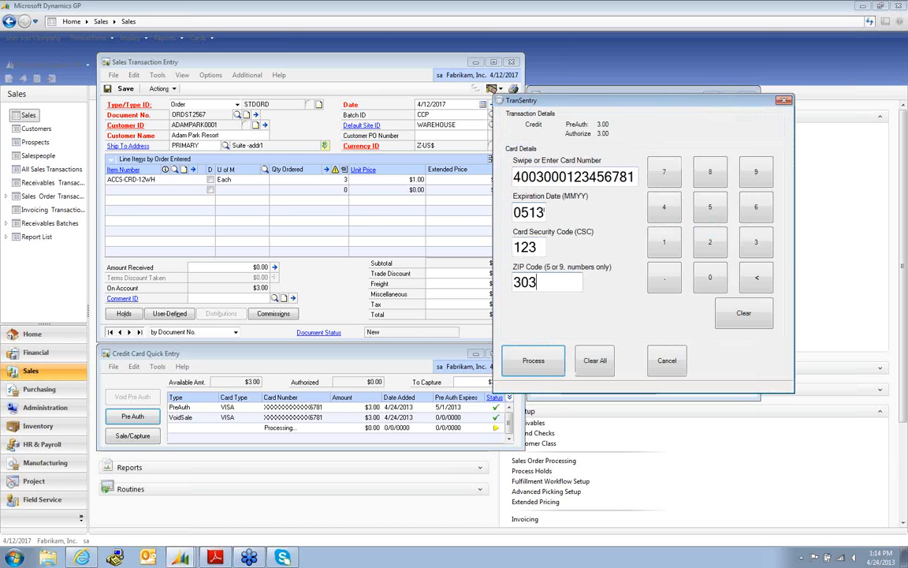
left_click(533, 360)
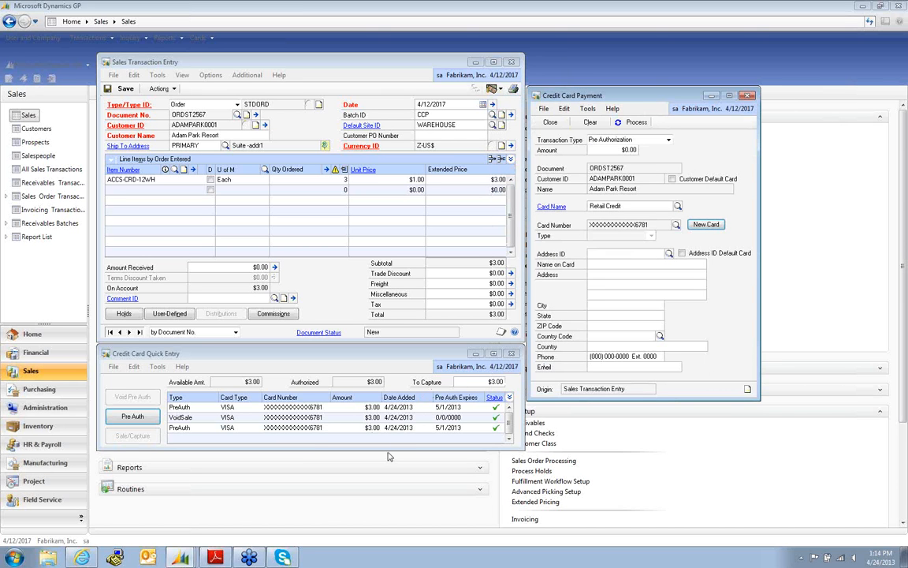
left_click(603, 253)
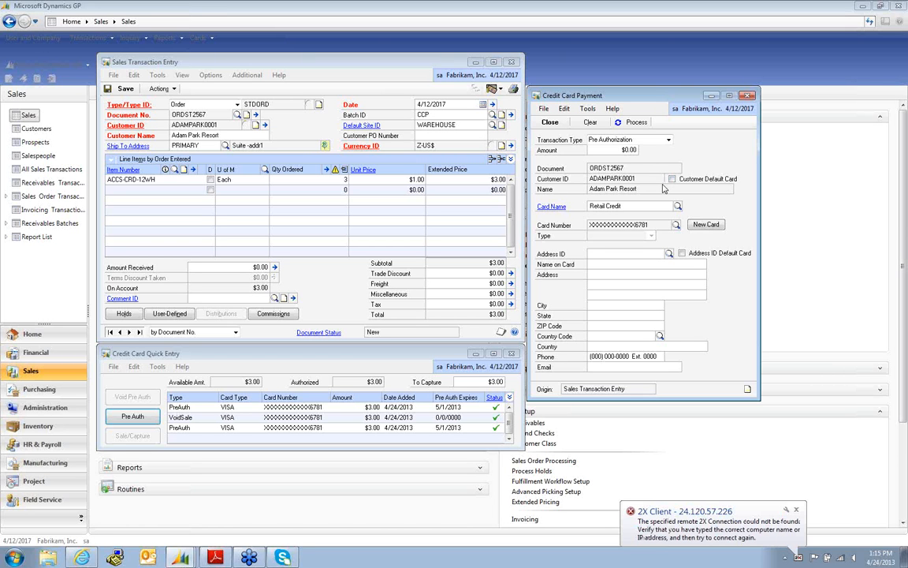
- Assign address STORE5 (Providence, RI) to the card and close Credit Card Payment
left_click(636, 253)
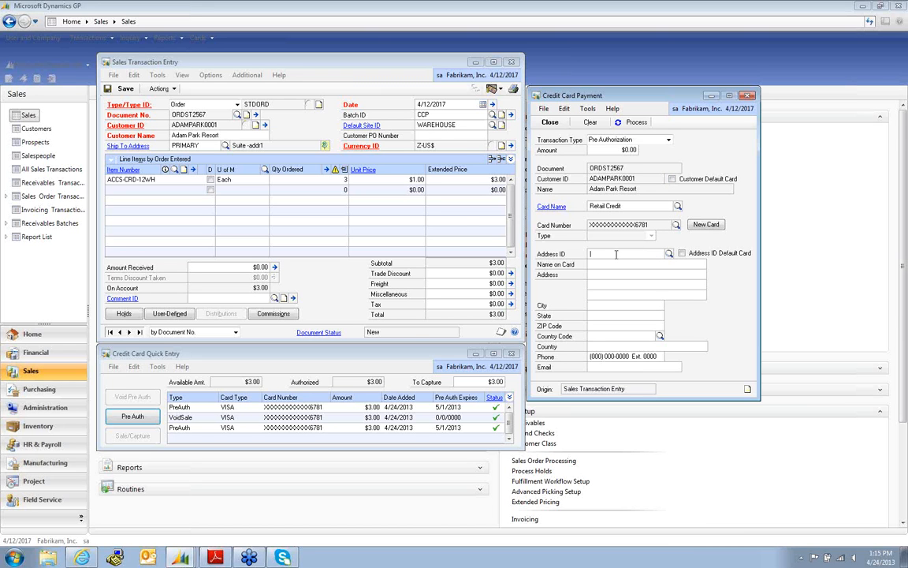
key("ctrl+l")
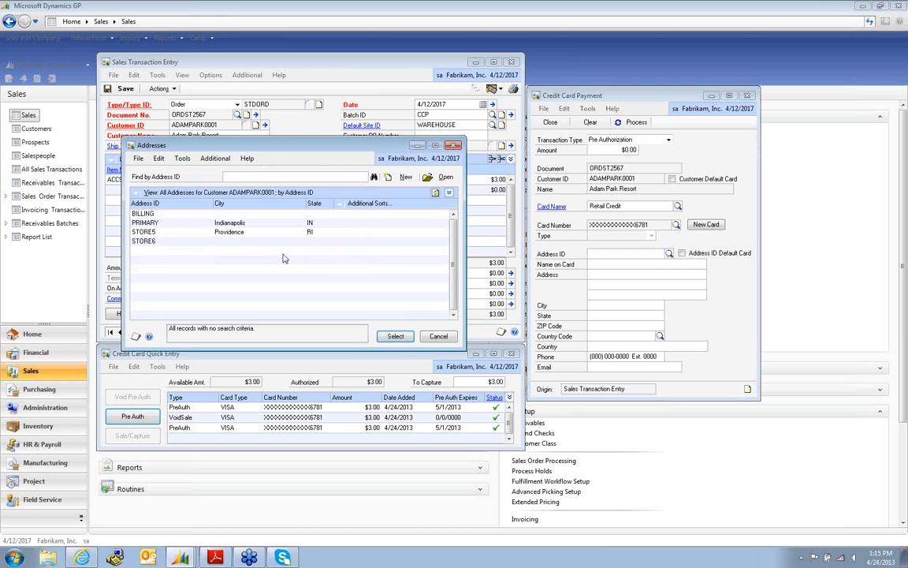
double_click(237, 231)
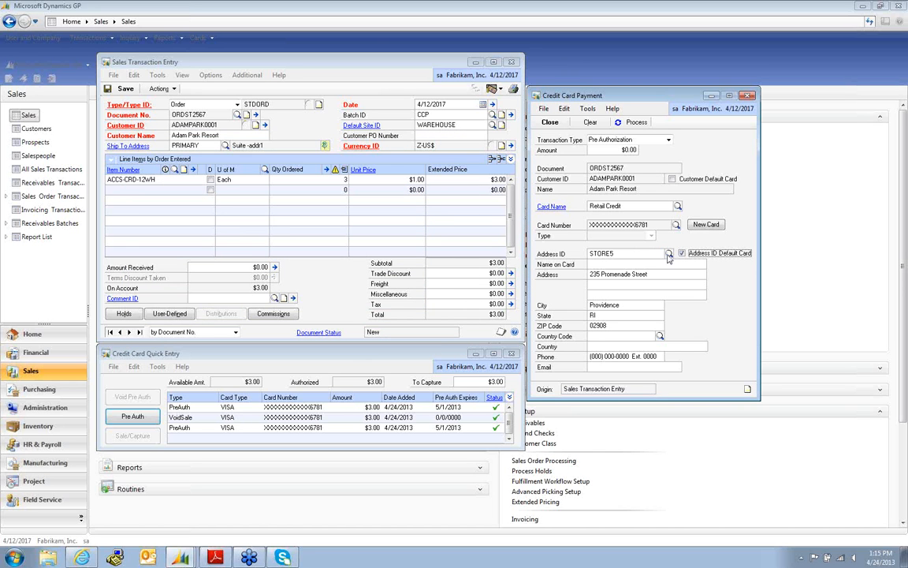
left_click(550, 124)
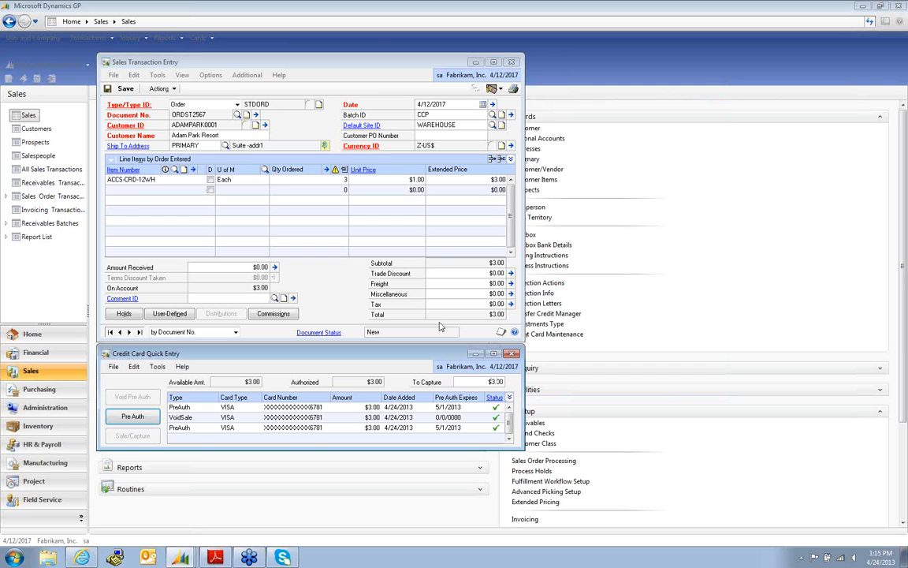
- Change the first line's quantity to 4 and add $1.00 freight, bringing the order total to $5.07
left_click(138, 191)
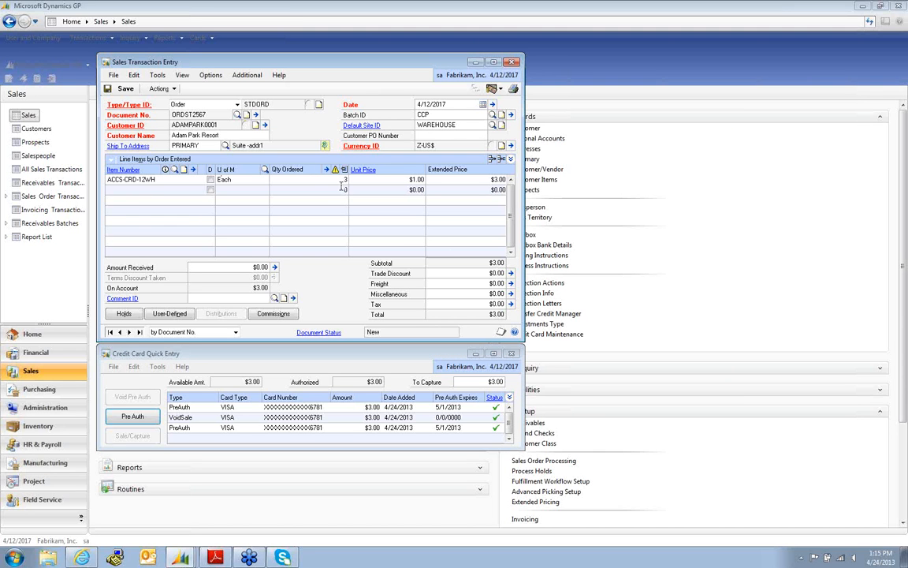
left_click(336, 180)
type("4")
key("Tab")
left_click(465, 283)
type("1")
key("Tab")
key("Tab")
- Transfer order ORDST2567 to an invoice, including totals and deposits, and dismiss the report destination prompt
left_click(160, 90)
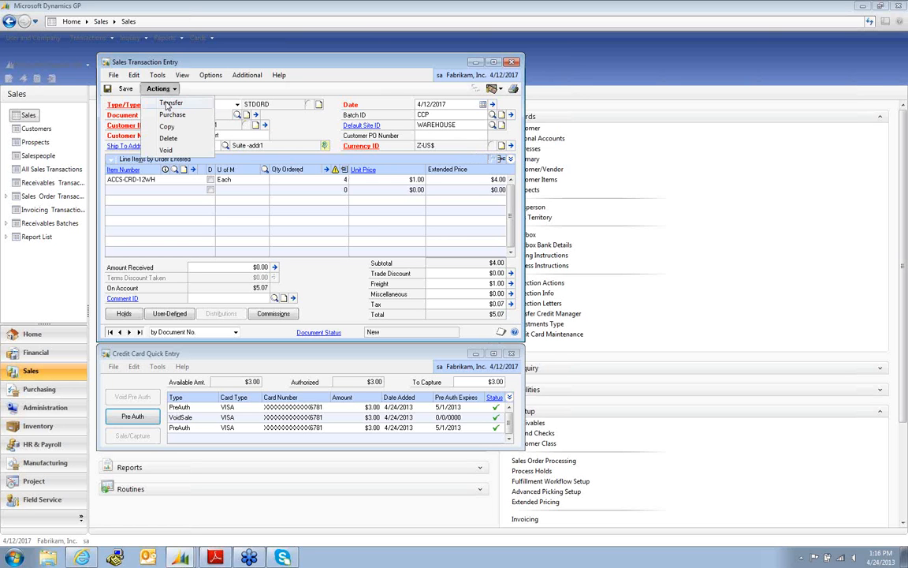
left_click(169, 103)
left_click(209, 279)
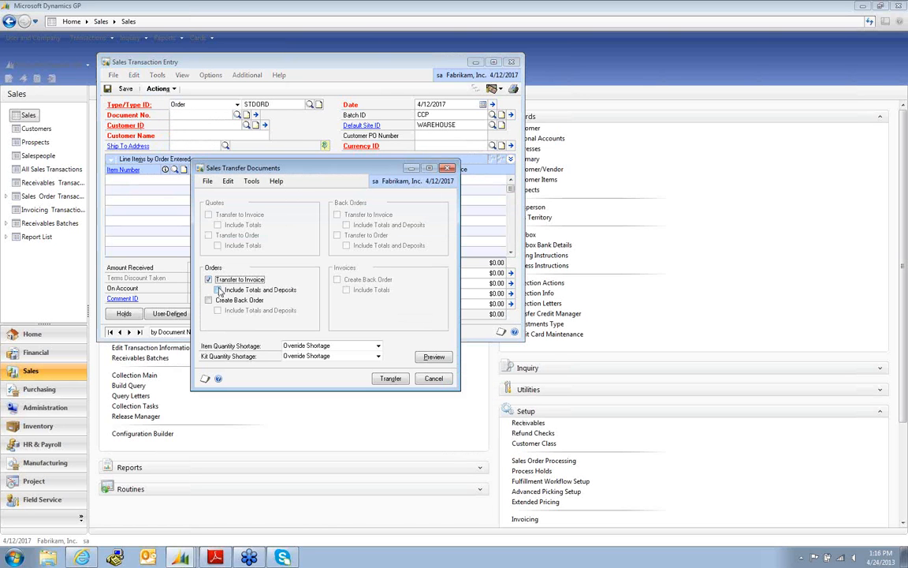
left_click(218, 290)
left_click(390, 379)
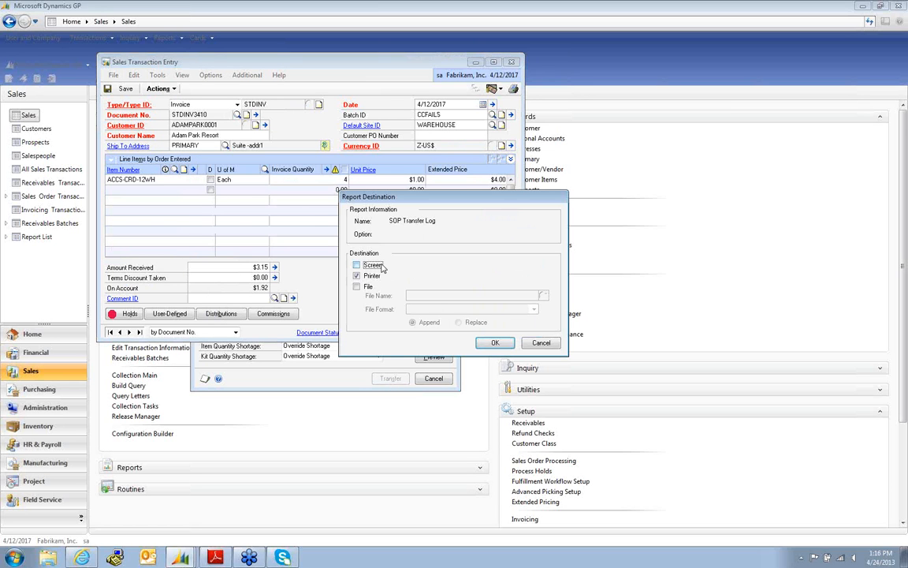
left_click(541, 342)
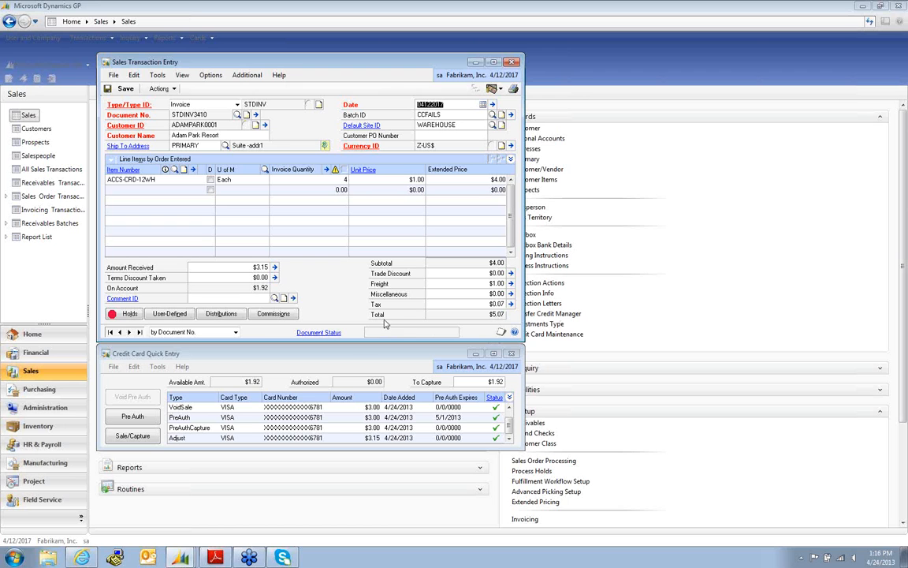
left_click(126, 315)
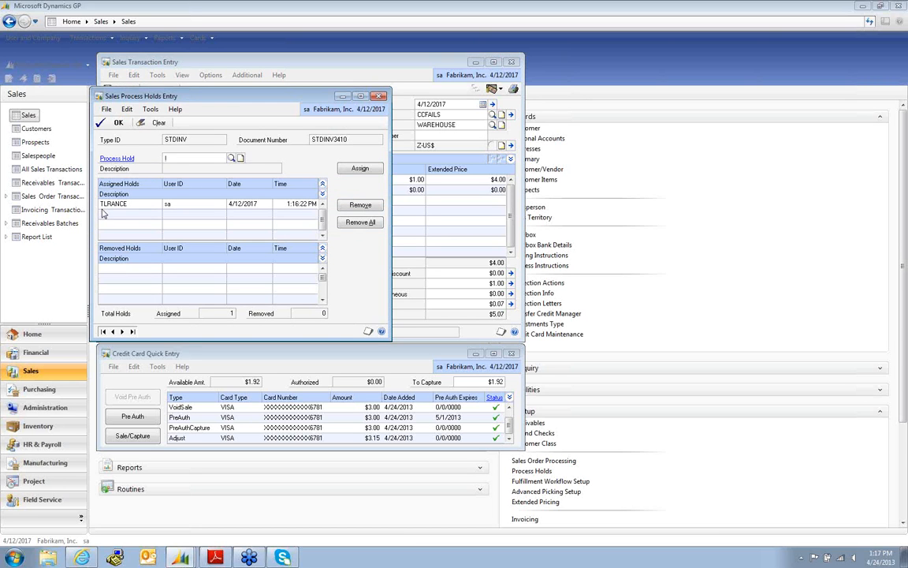
left_click(379, 97)
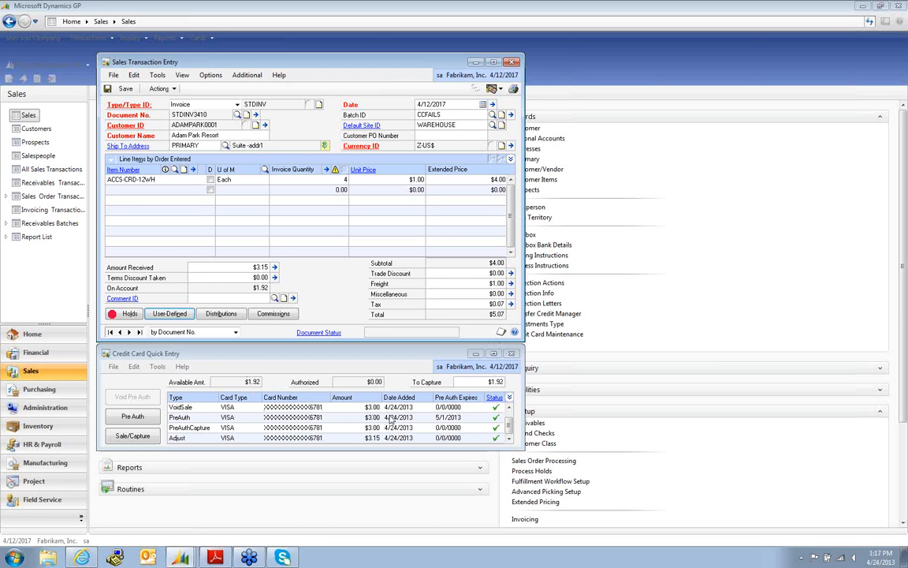
- Save invoice STDINV3410 and close the Sales Transaction Entry window
left_click(510, 441)
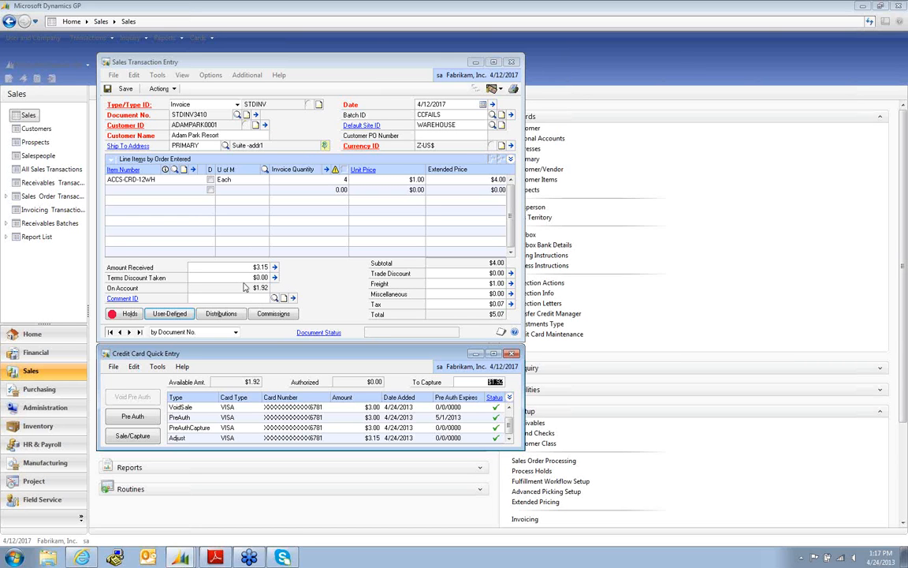
left_click(125, 90)
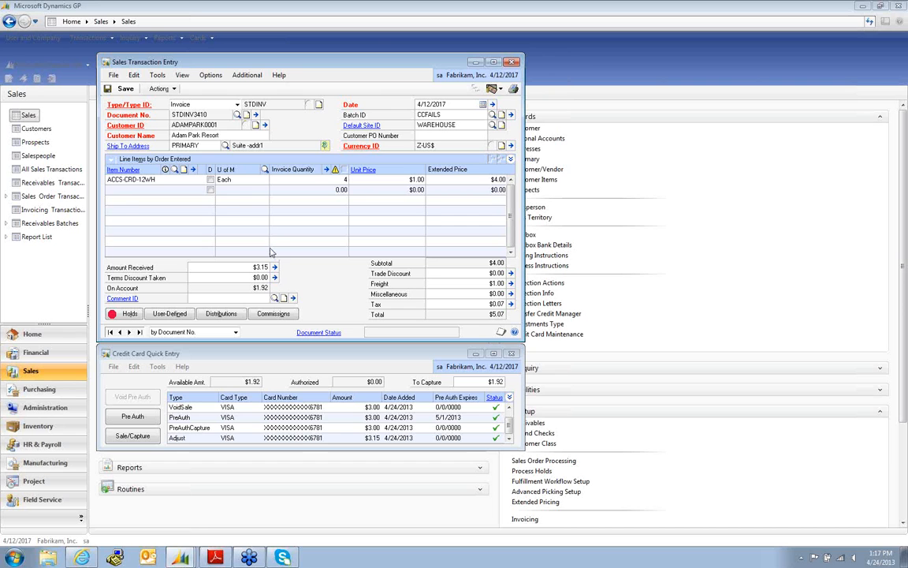
left_click(126, 89)
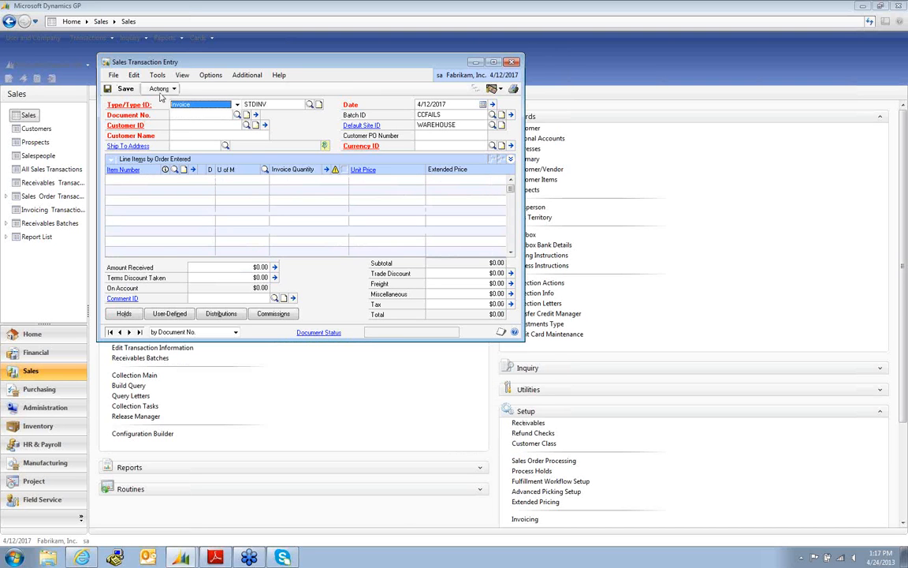
left_click(512, 62)
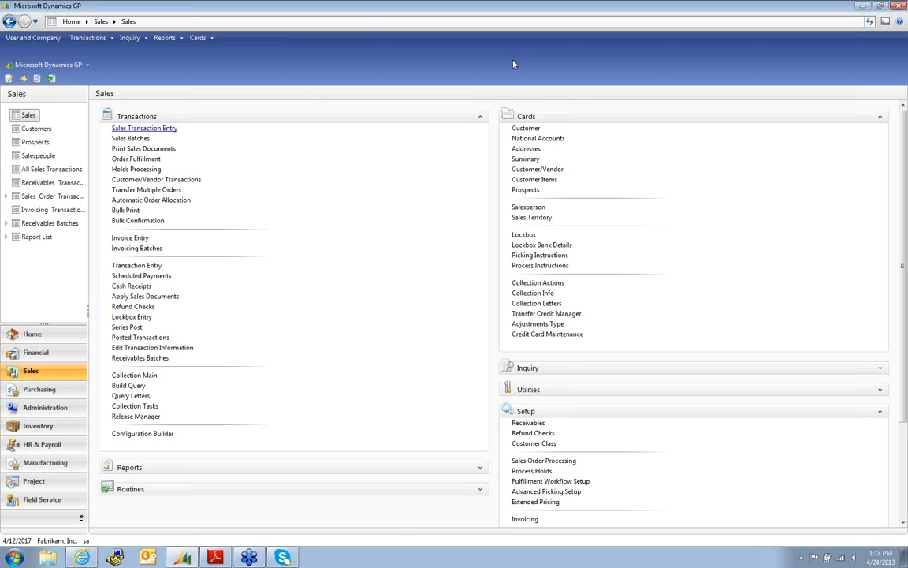
- Start a new cash receipt in batch CCP for customer Adam Park Resort
left_click(131, 285)
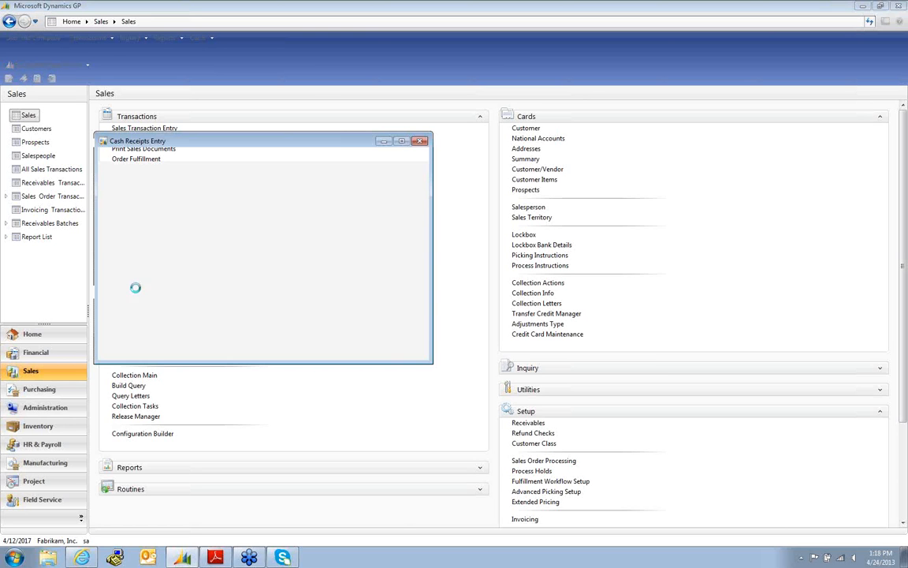
key("Tab")
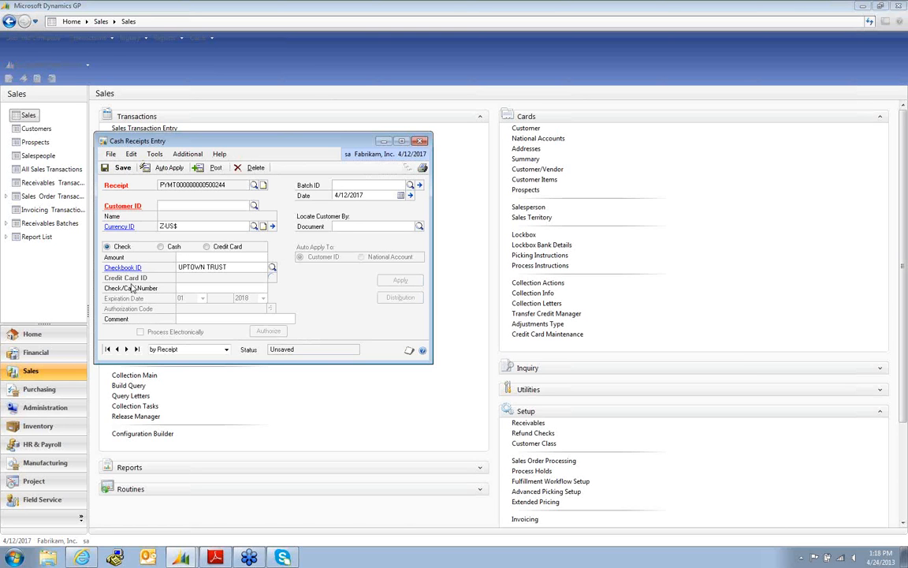
type("CCP")
key("Tab")
key("Tab")
type("AD")
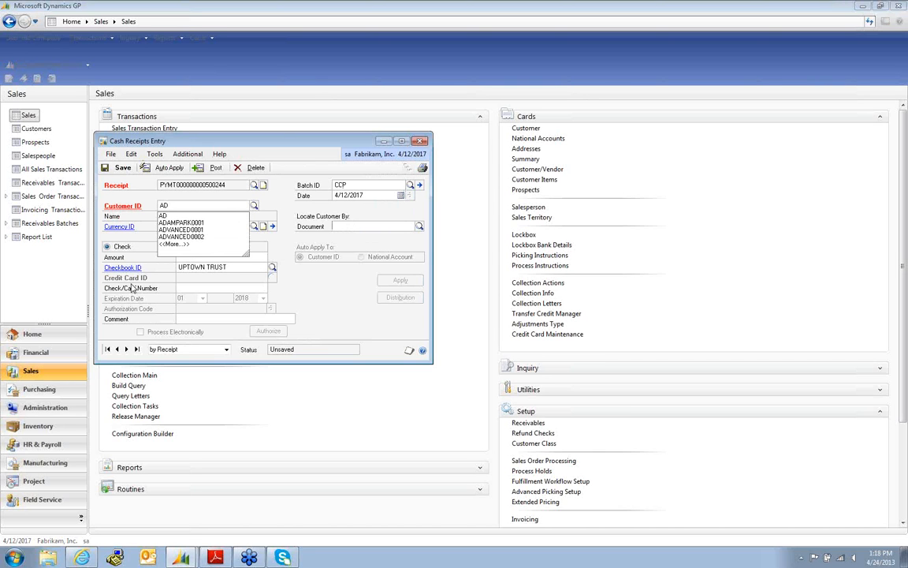
left_click(182, 222)
- Enter a $5.00 receipt amount with Credit Card as the payment type
left_click(244, 257)
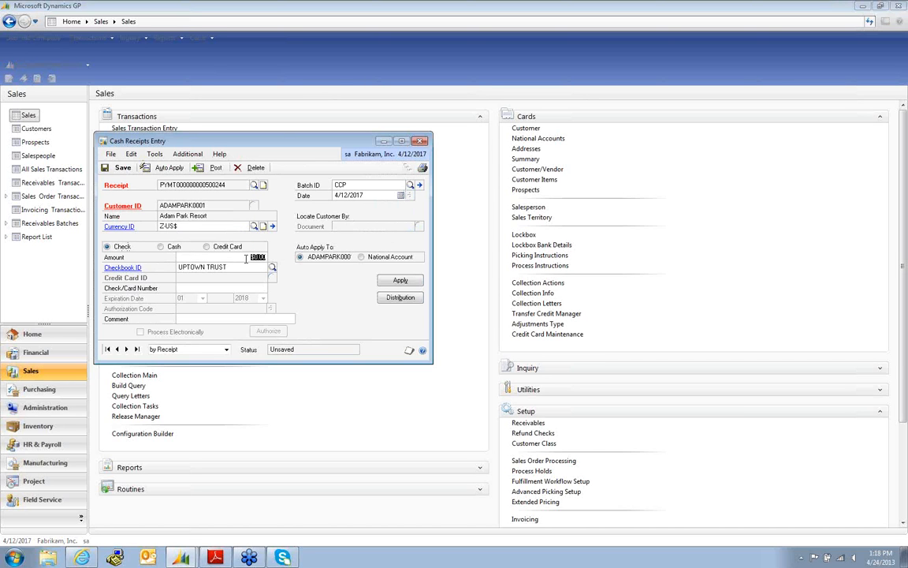
type("5")
left_click(207, 246)
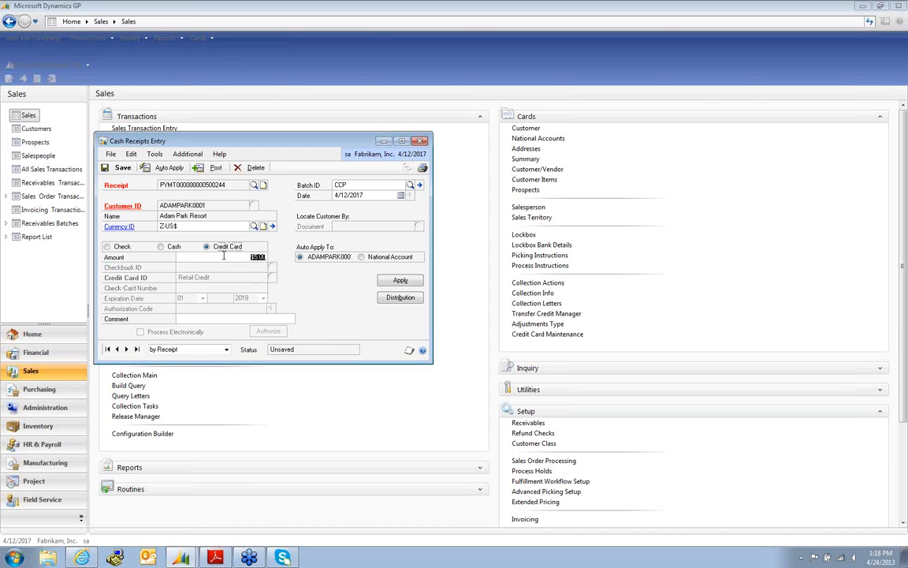
left_click(187, 153)
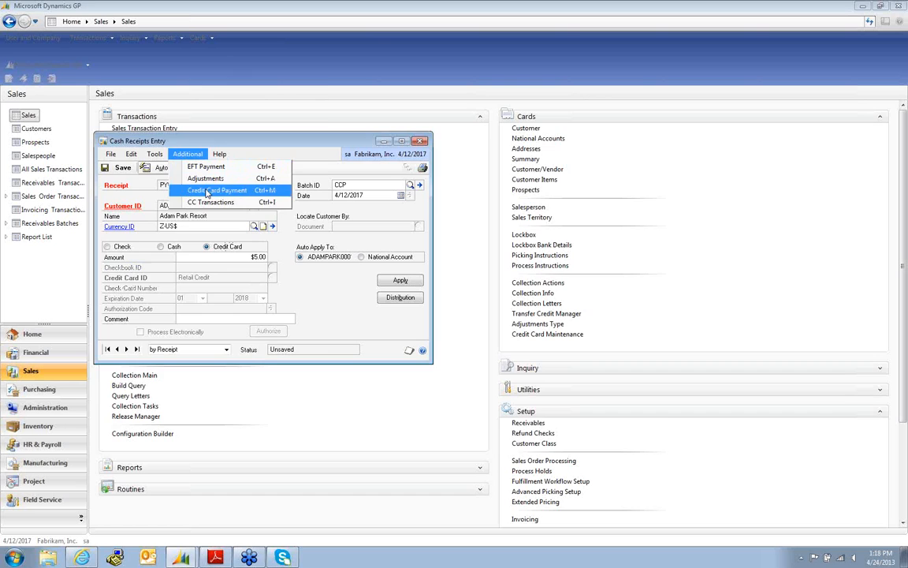
- Charge the $5.00 receipt to a new card in TranSentry, entering card number, expiry, CSC and billing ZIP
left_click(205, 190)
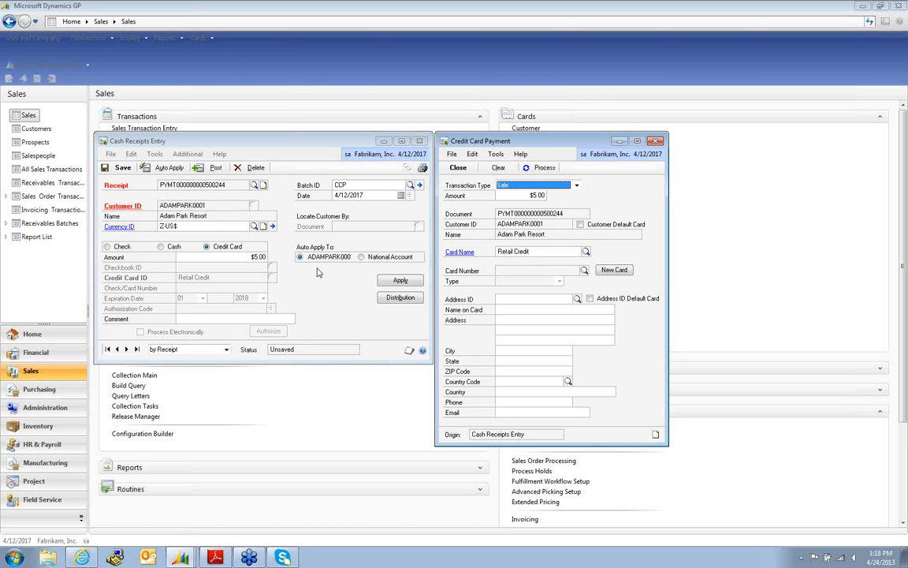
left_click(219, 250)
left_click(619, 270)
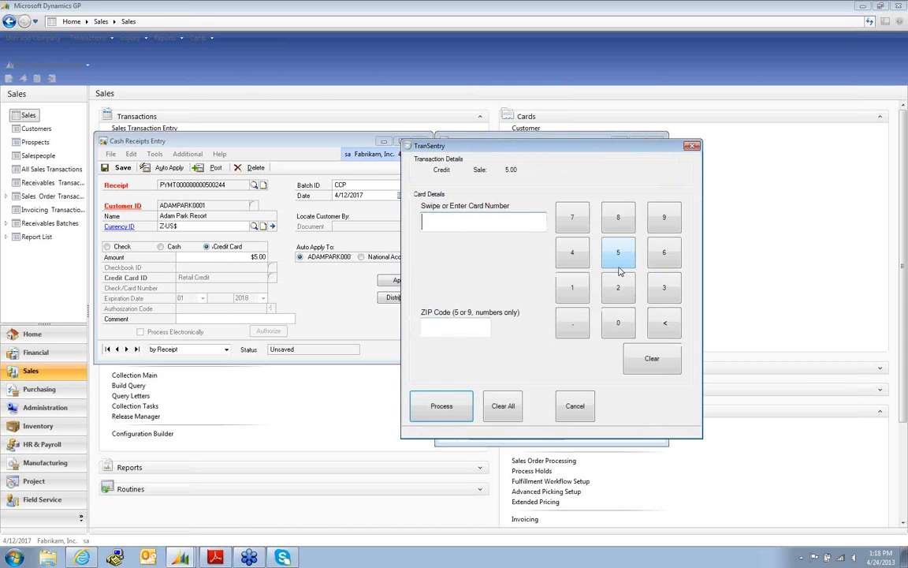
type("4003000123456781")
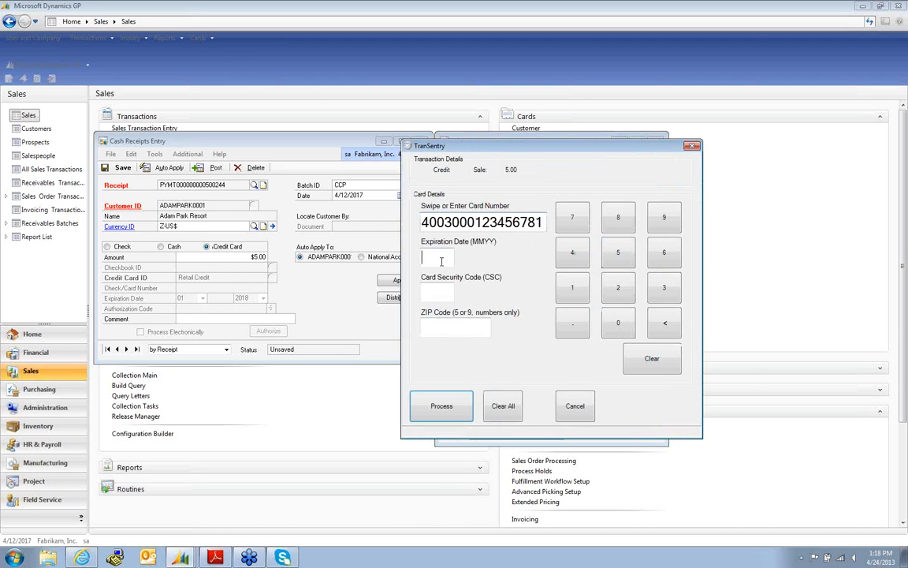
type("0513")
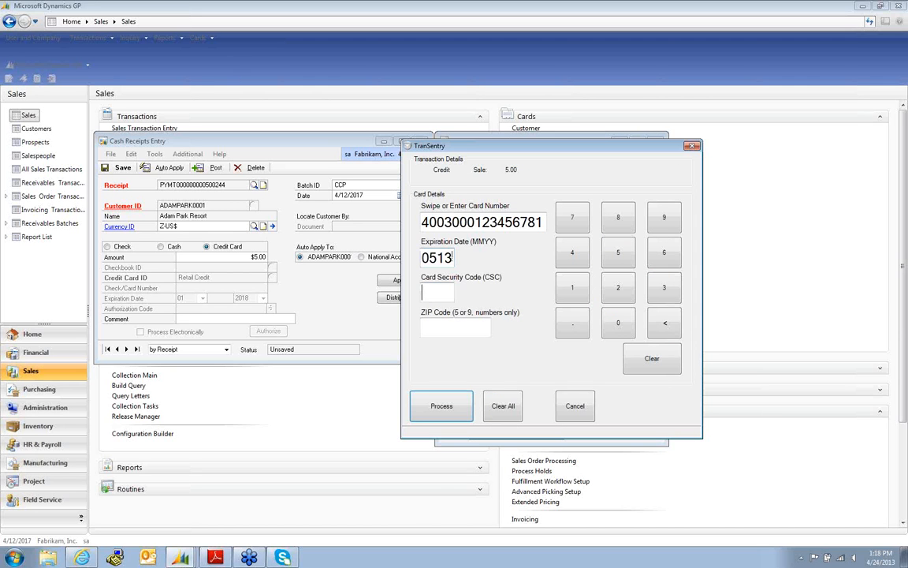
type("123")
key("Tab")
type("30329")
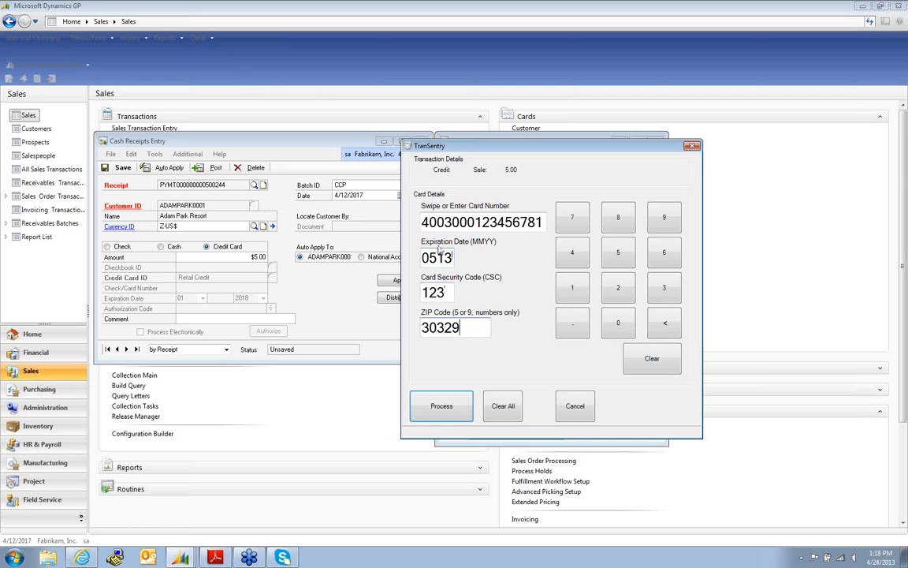
left_click(446, 402)
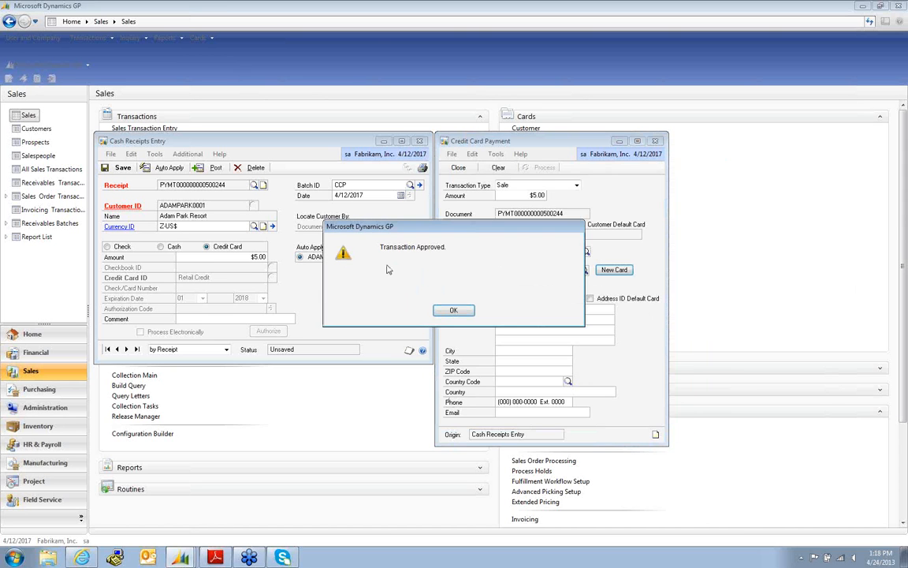
- Acknowledge the approval, then close Cash Receipts Entry and save the $5.00 receipt
left_click(454, 310)
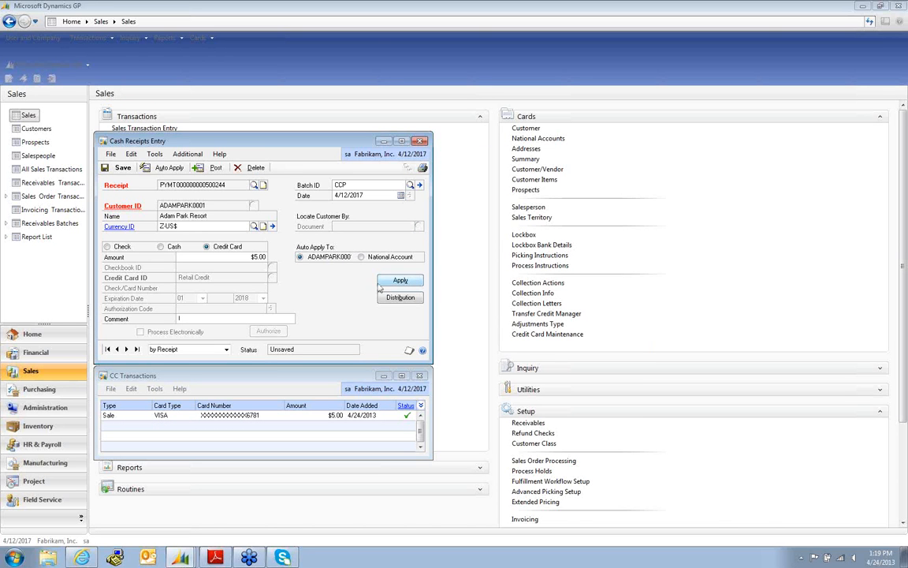
left_click(420, 141)
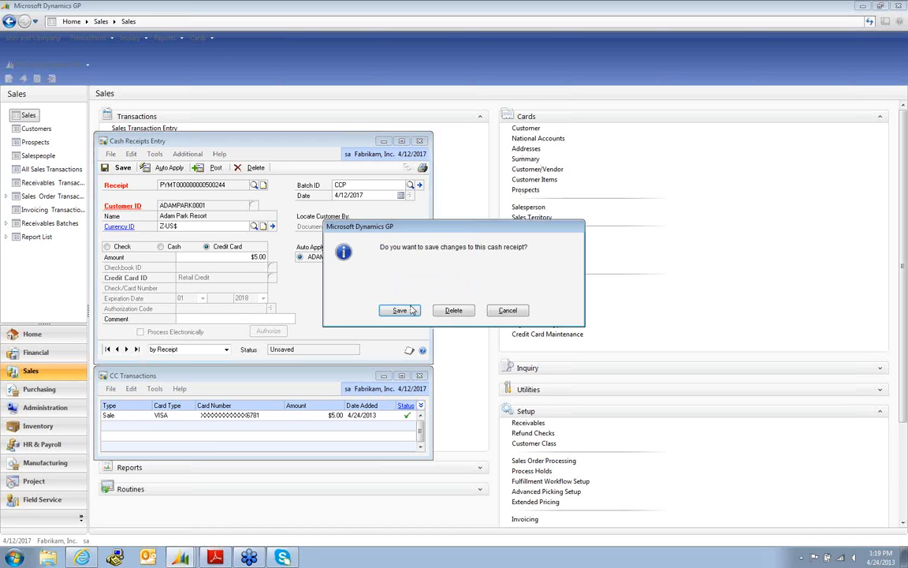
left_click(403, 309)
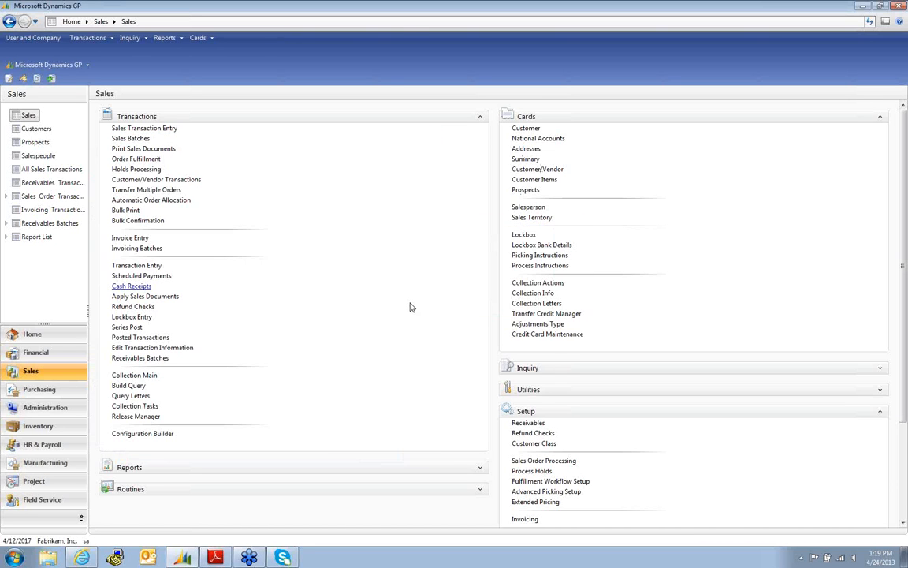
- Load Adam Park Resort's card transactions in Customer Credit Card Inquiry
left_click(880, 367)
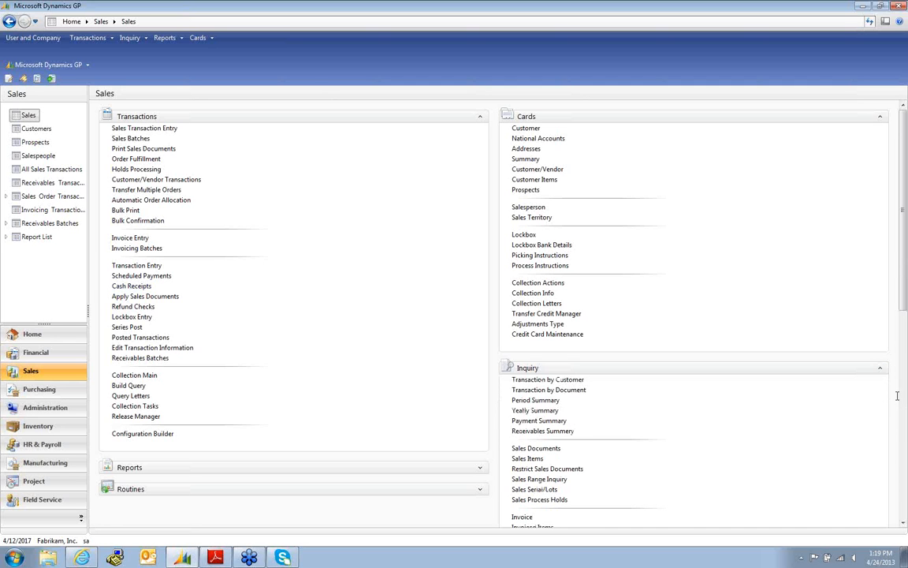
left_click_drag(905, 313, 905, 410)
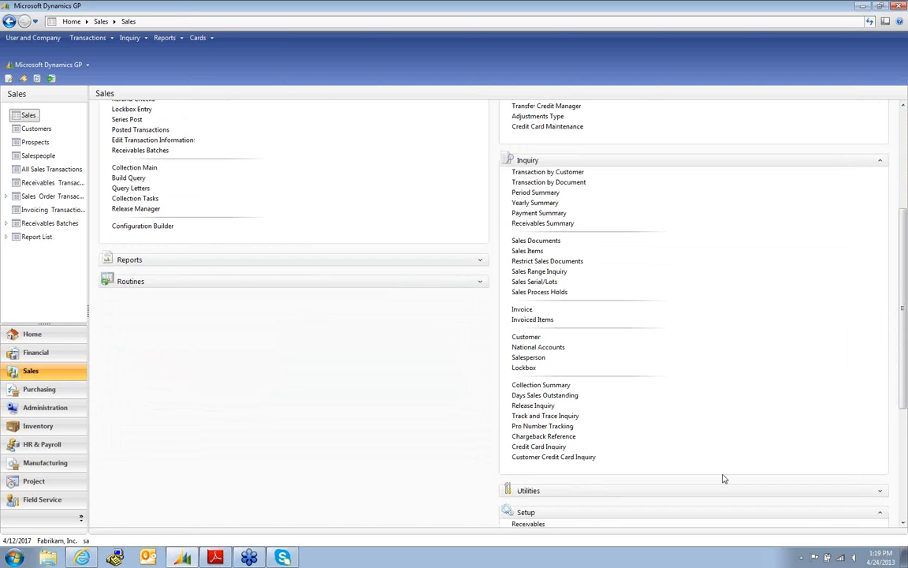
left_click(541, 459)
type("AD")
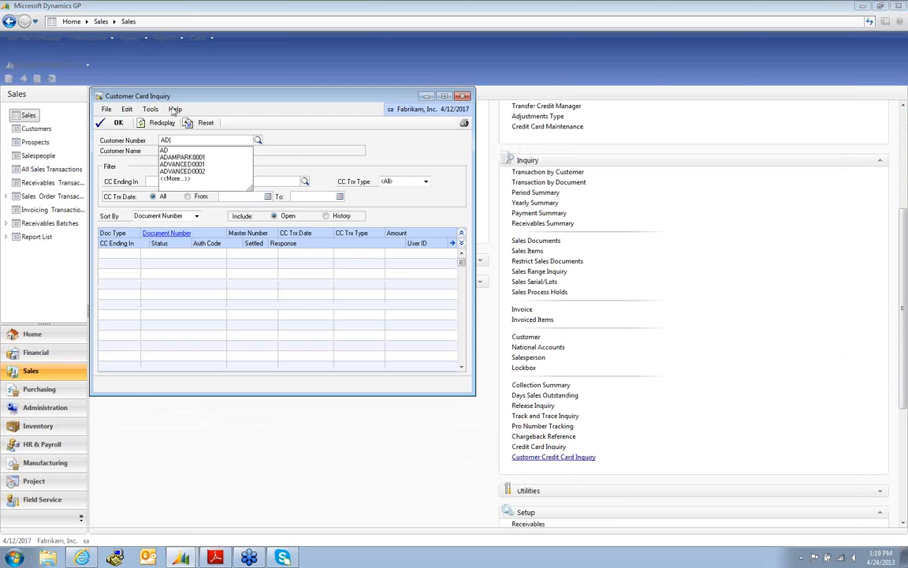
left_click(182, 158)
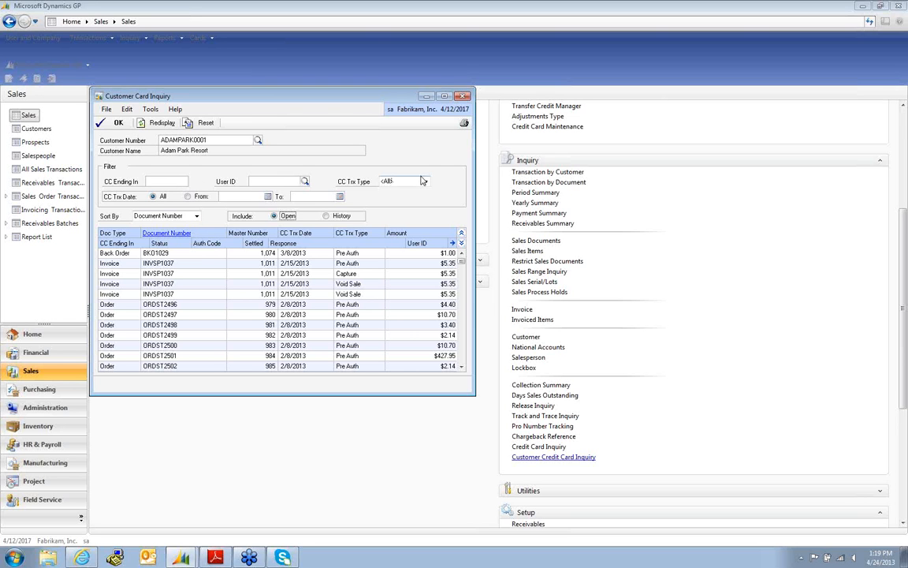
- Keep transactions sorted by document number and bring up Credit Card Maintenance
left_click(197, 217)
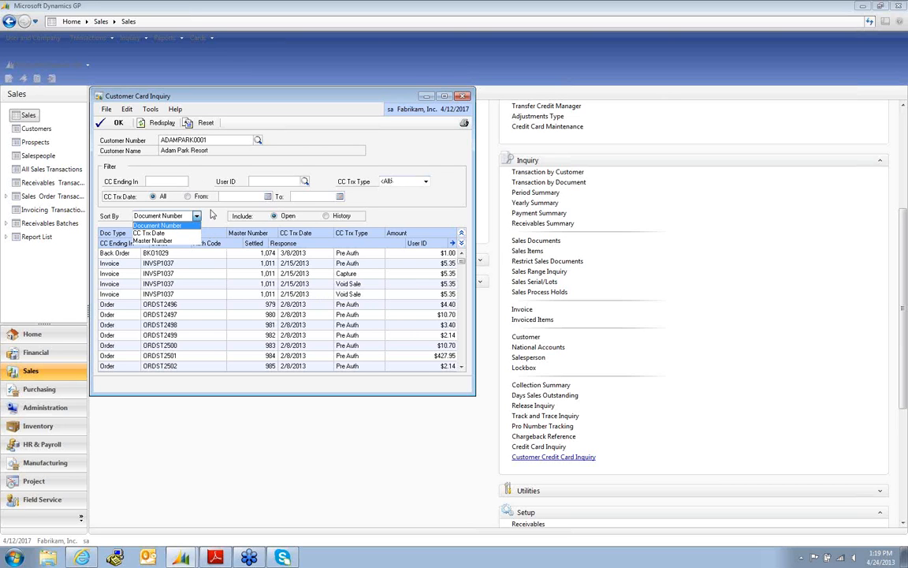
left_click(466, 97)
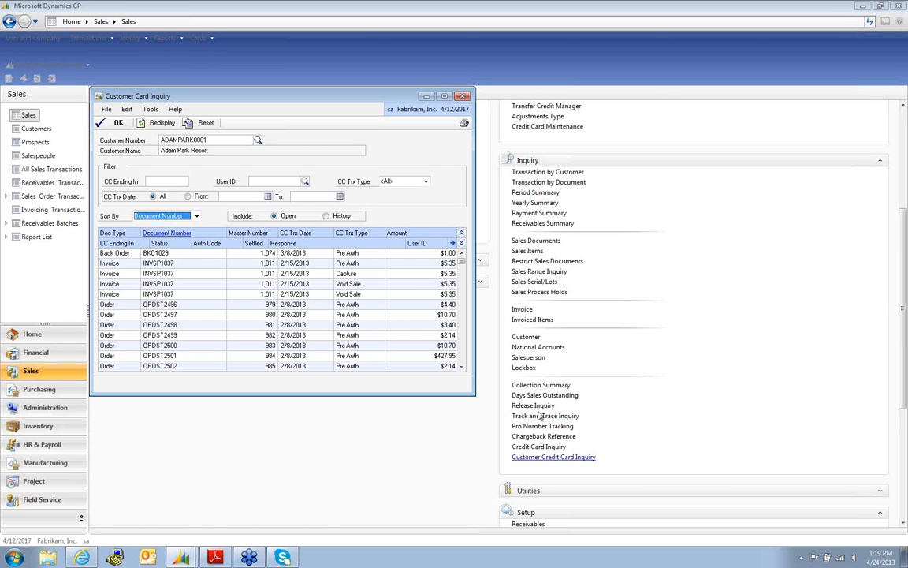
left_click(539, 446)
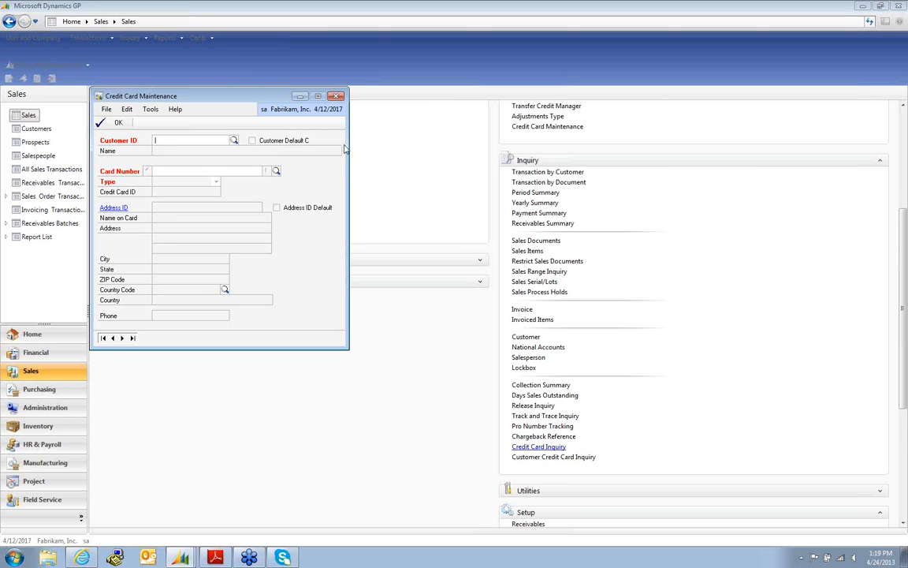
- Close the Credit Card Maintenance window
left_click(337, 96)
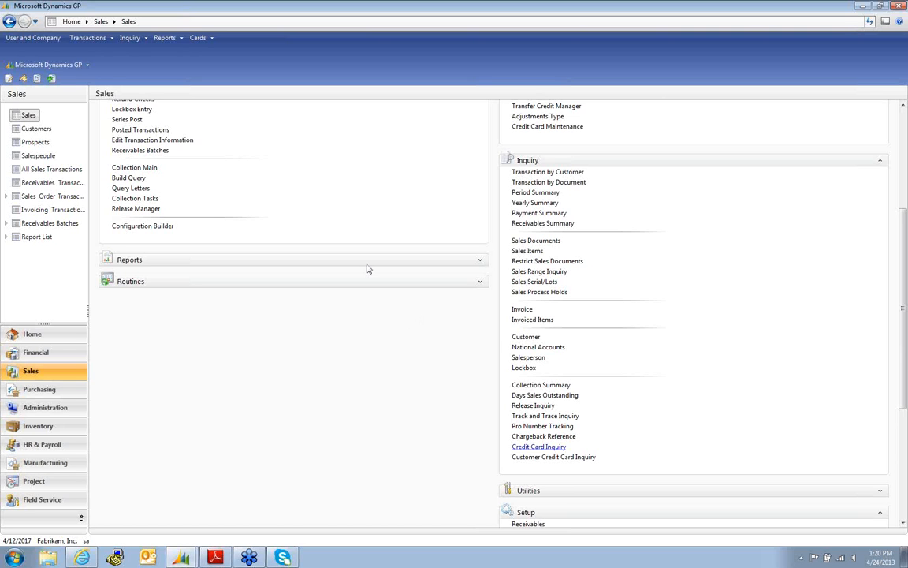
left_click_drag(904, 383, 877, 277)
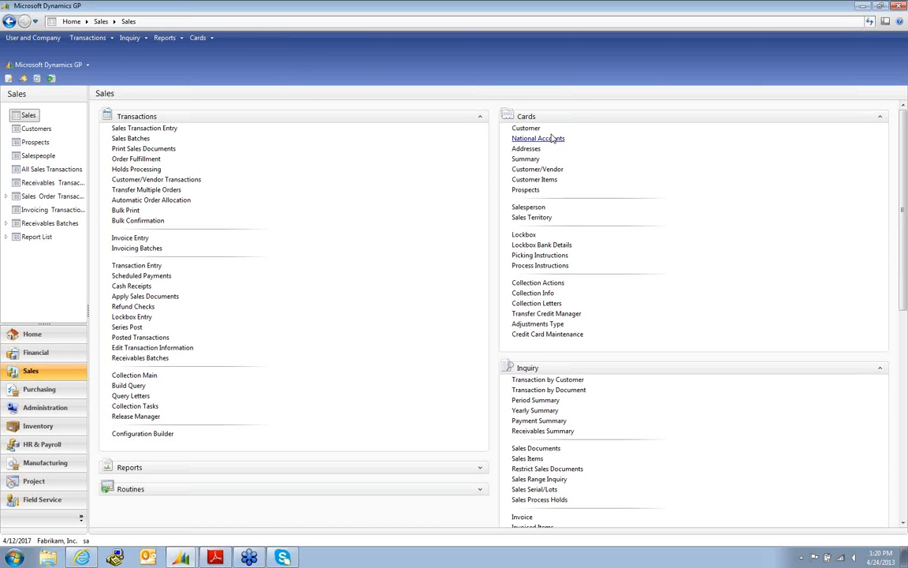
left_click(527, 129)
type("a")
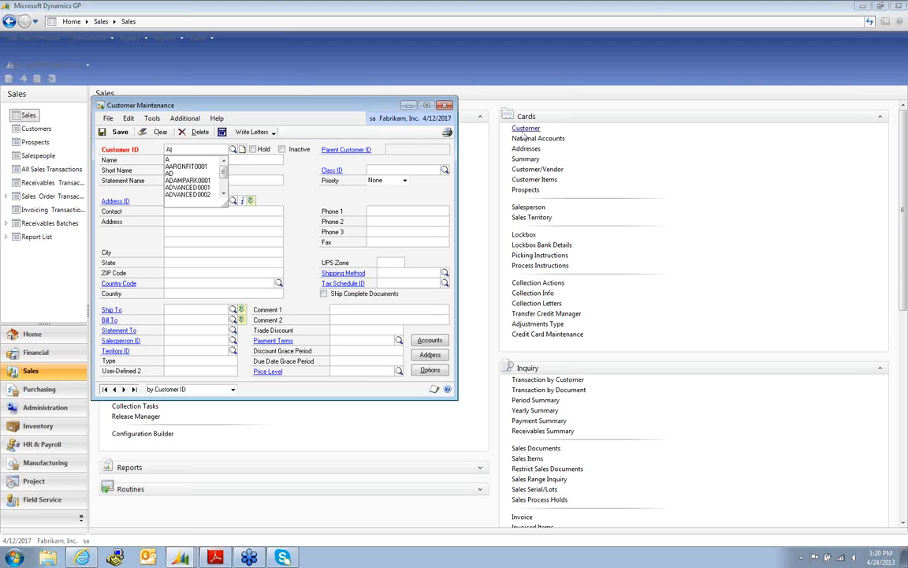
left_click(201, 180)
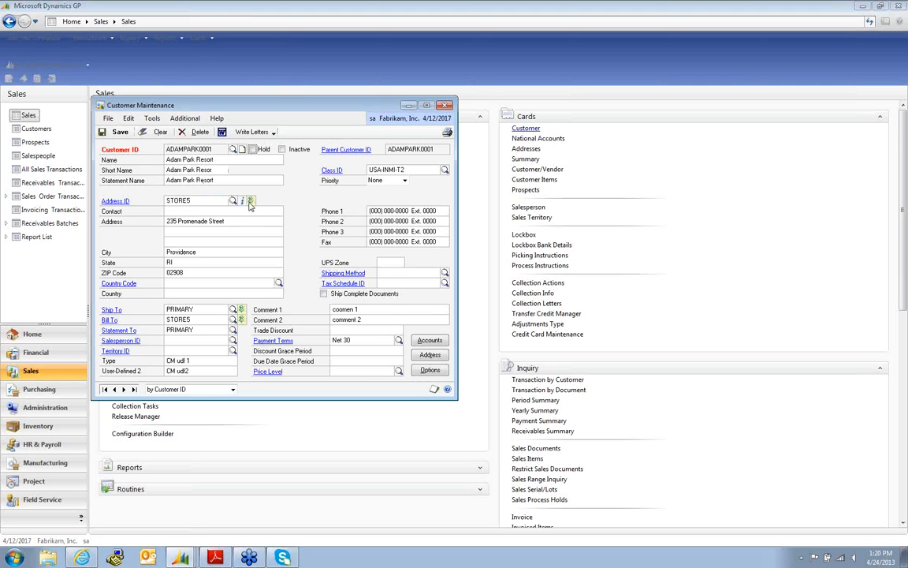
left_click(429, 369)
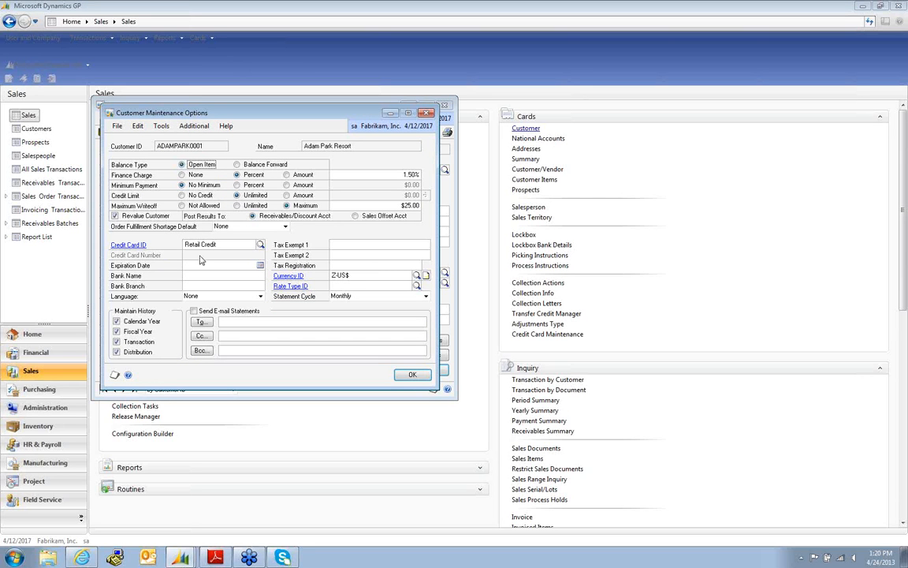
left_click(427, 114)
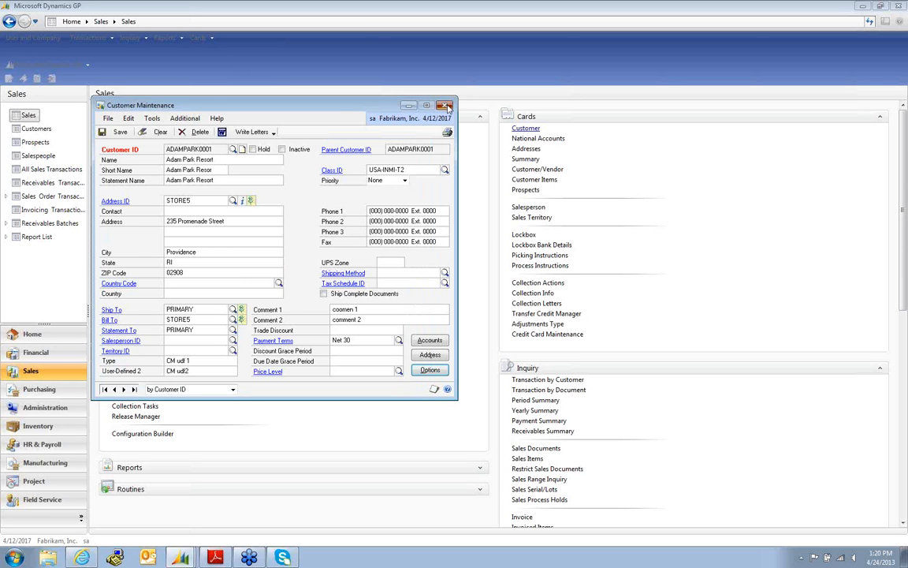
left_click(446, 105)
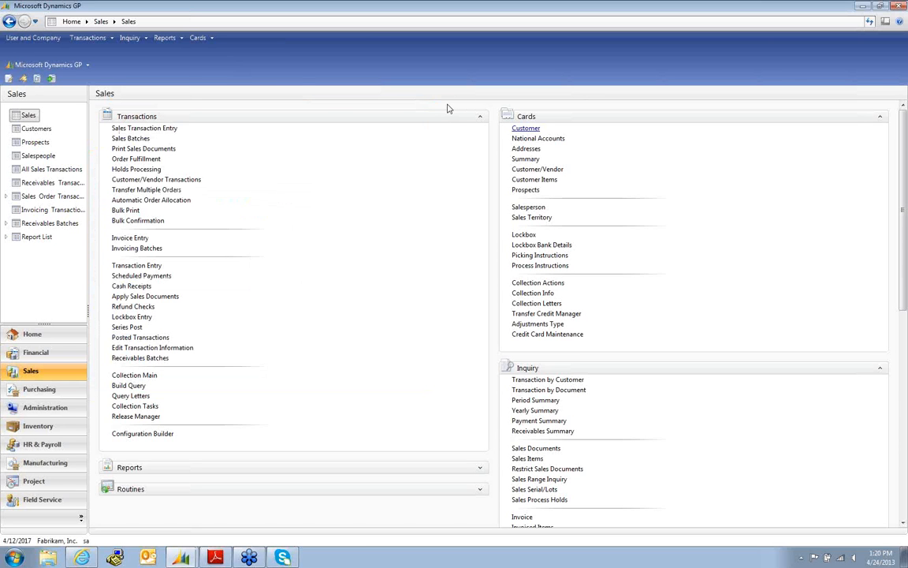